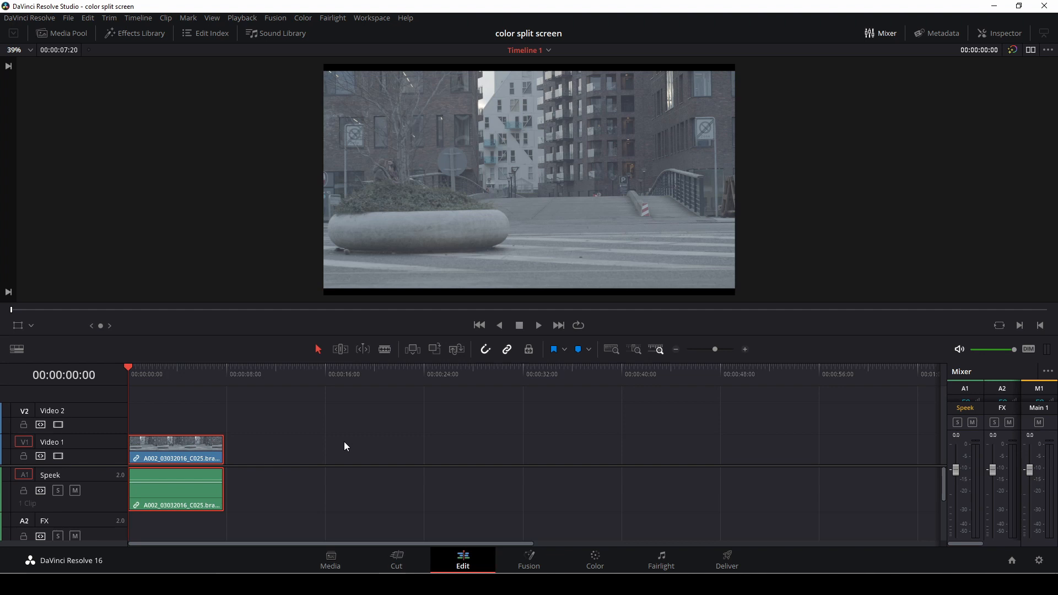
# Step: Duplicate the Video 1 clip onto Video 2, aligned directly above the original
pyautogui.click(344, 442)
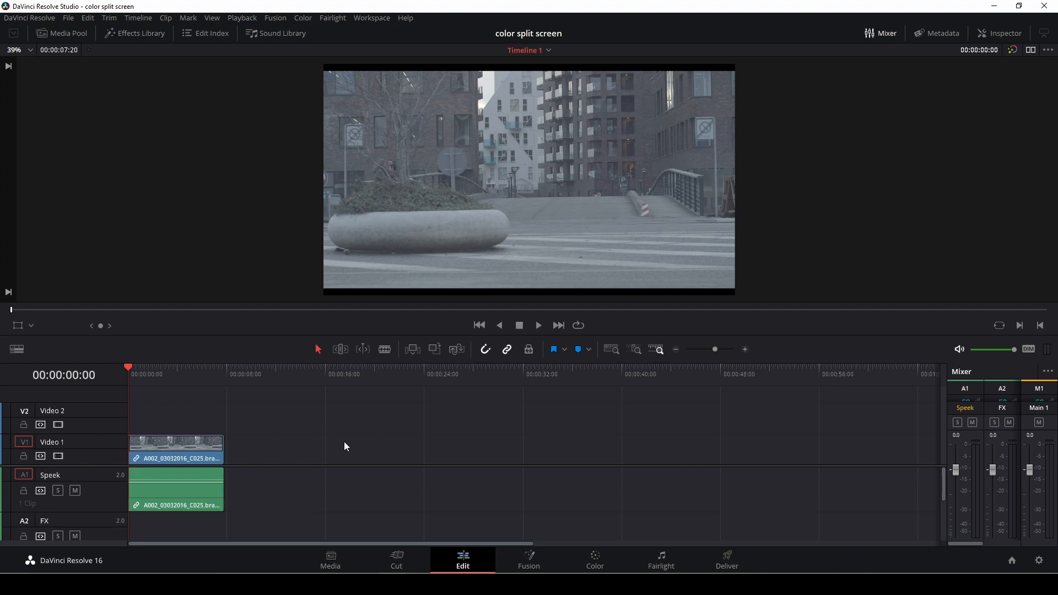
pyautogui.click(176, 453)
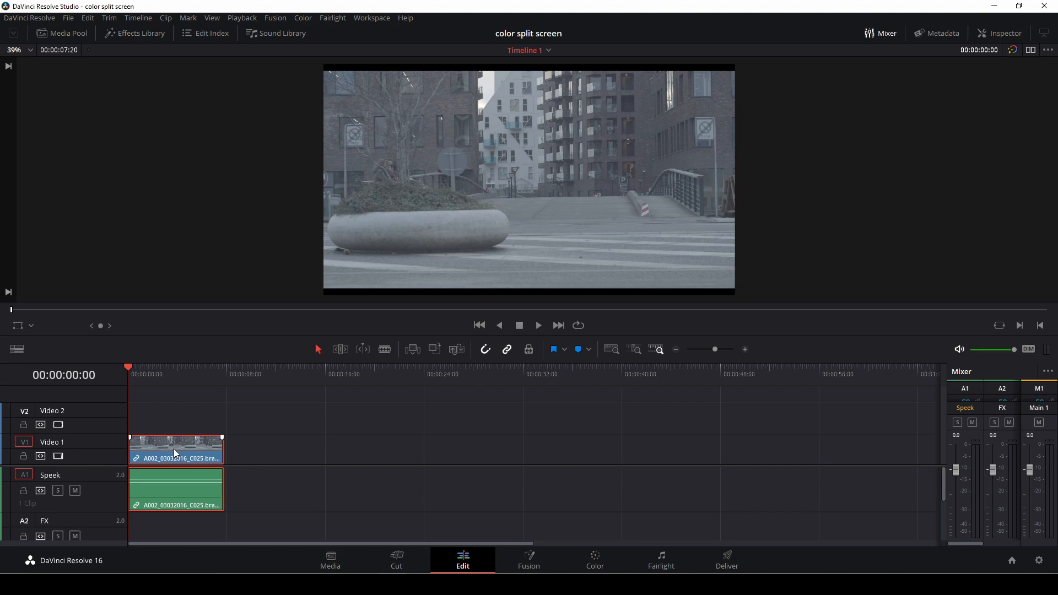
pyautogui.moveTo(174, 448); pyautogui.dragTo(180, 418)
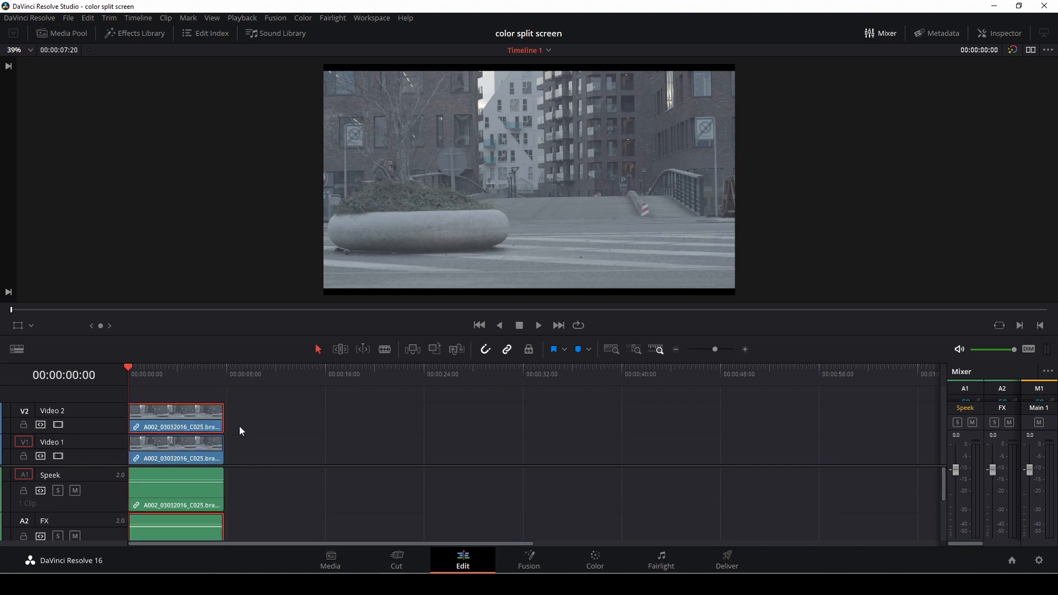
pyautogui.click(370, 401)
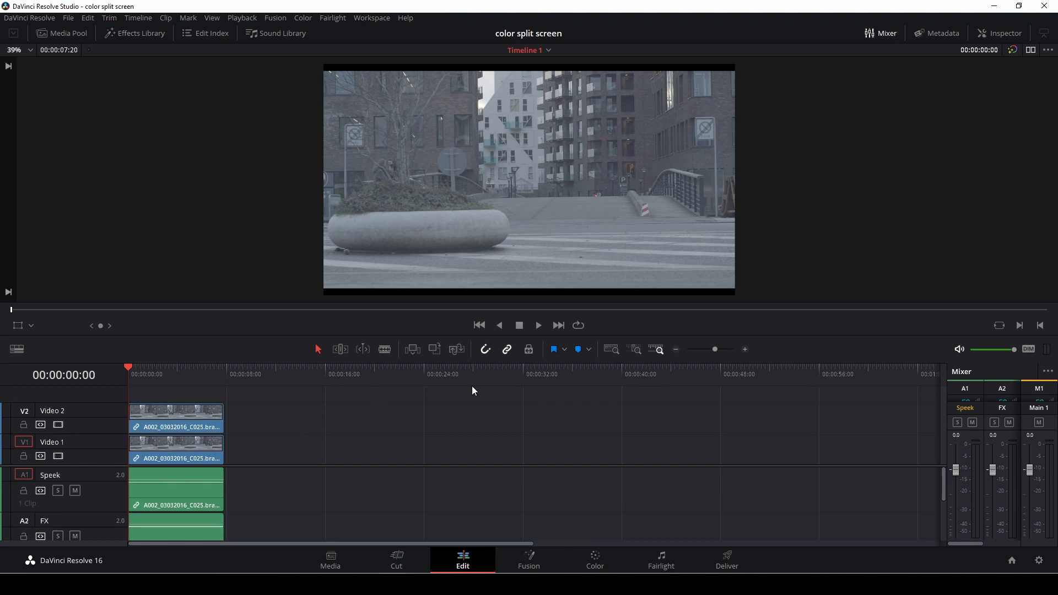
# Step: Turn off linked selection and delete the audio clips on the Speek and FX tracks
pyautogui.click(507, 351)
pyautogui.moveTo(262, 495)
pyautogui.mouseDown()
pyautogui.moveTo(197, 498)
pyautogui.moveTo(193, 521)
pyautogui.mouseUp()
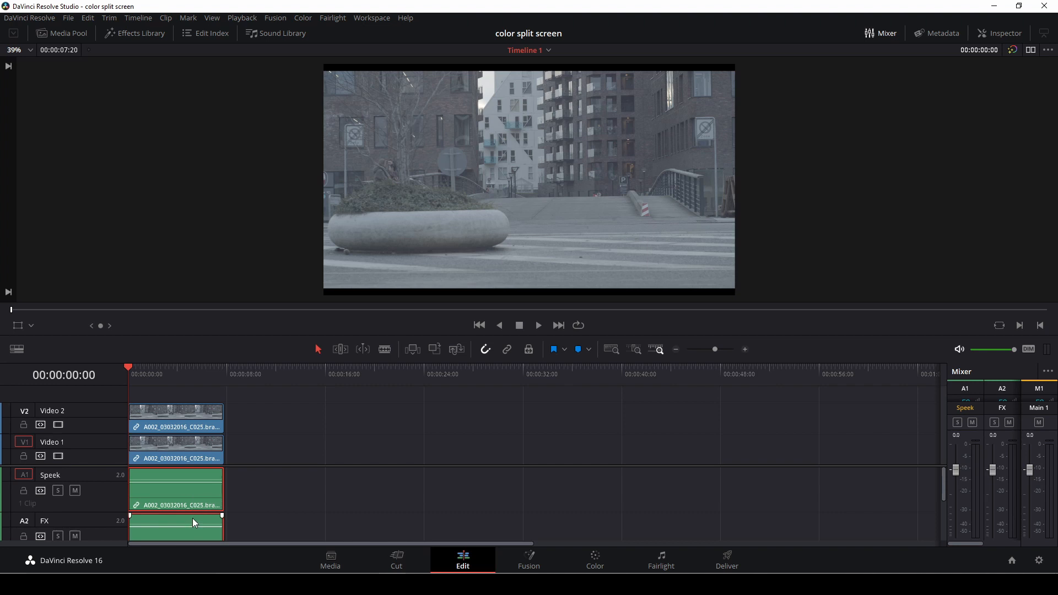
pyautogui.press('Delete')
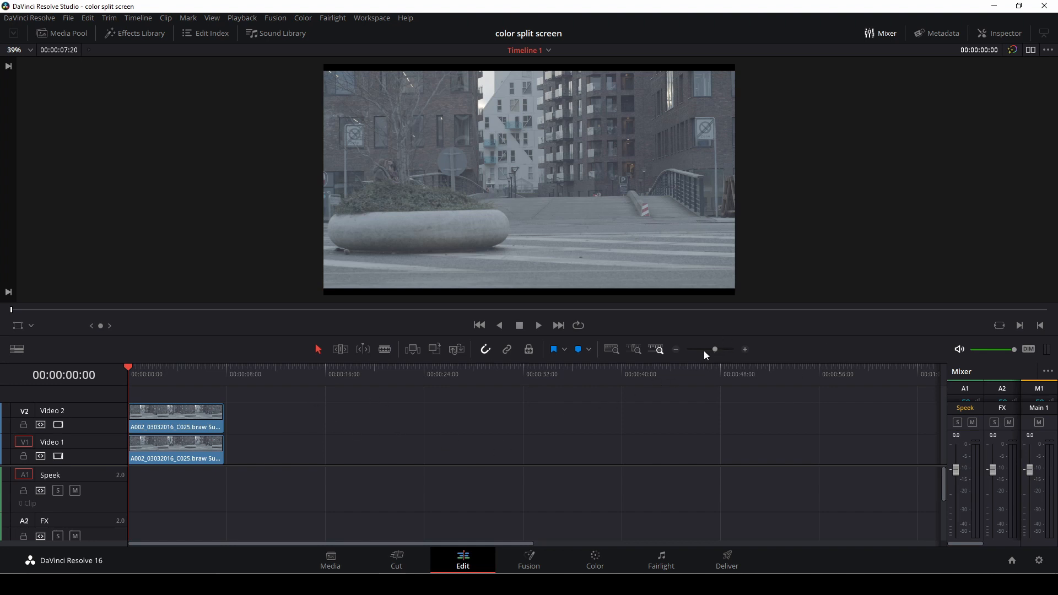
# Step: Move both stacked video clips along the timeline to start at about 00:00:07:01, and place the playhead at their beginning
pyautogui.click(720, 350)
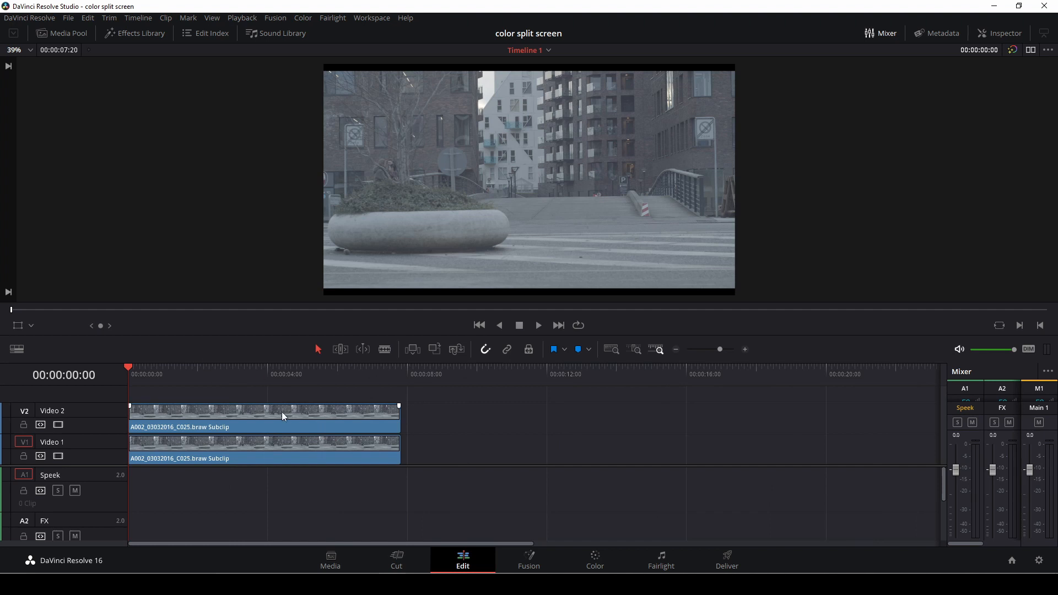
pyautogui.moveTo(535, 456); pyautogui.dragTo(687, 495)
pyautogui.click(434, 369)
pyautogui.moveTo(469, 396); pyautogui.dragTo(357, 458)
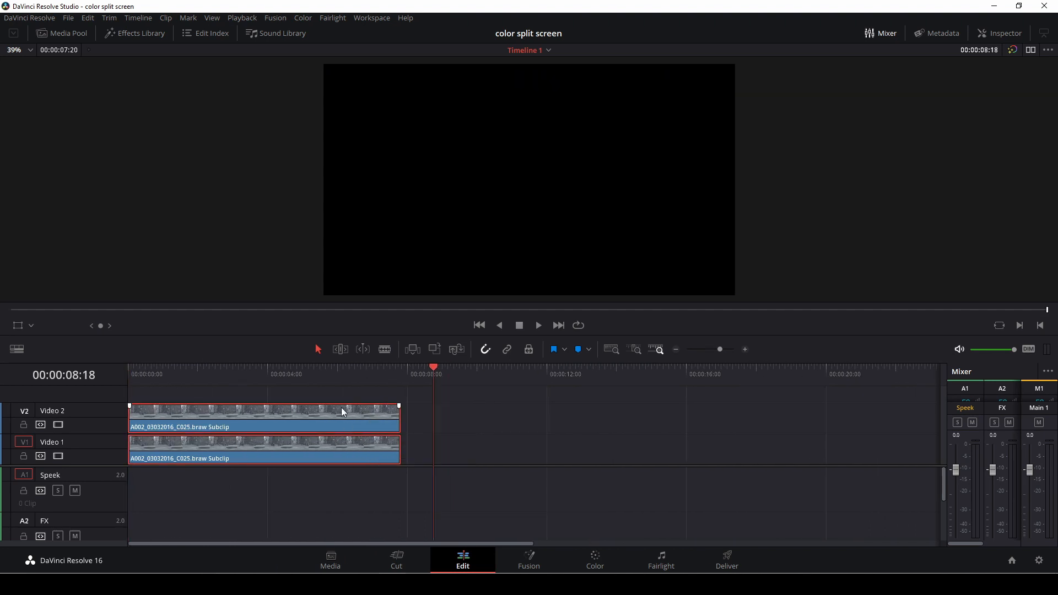
pyautogui.moveTo(343, 408); pyautogui.dragTo(554, 439)
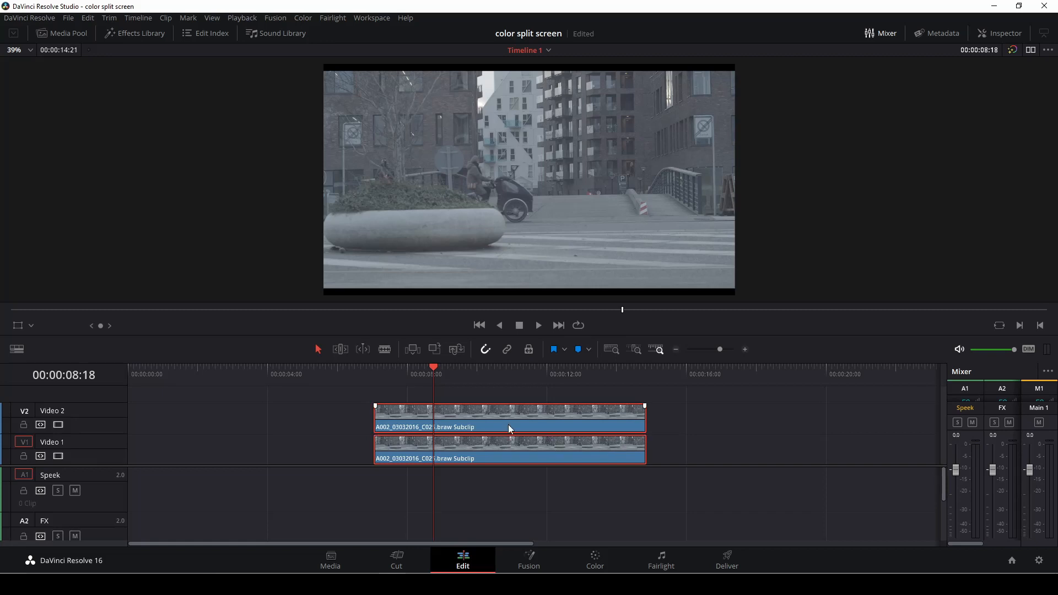
pyautogui.moveTo(435, 372); pyautogui.dragTo(378, 379)
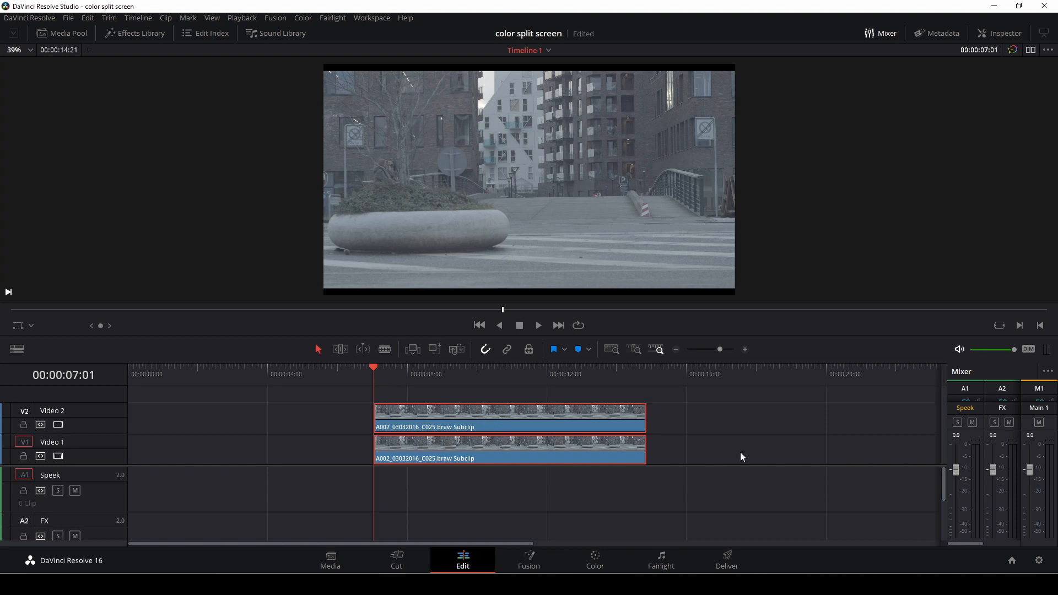
# Step: Set the clip color of the Video 2 clip to Orange
pyautogui.rightClick(585, 422)
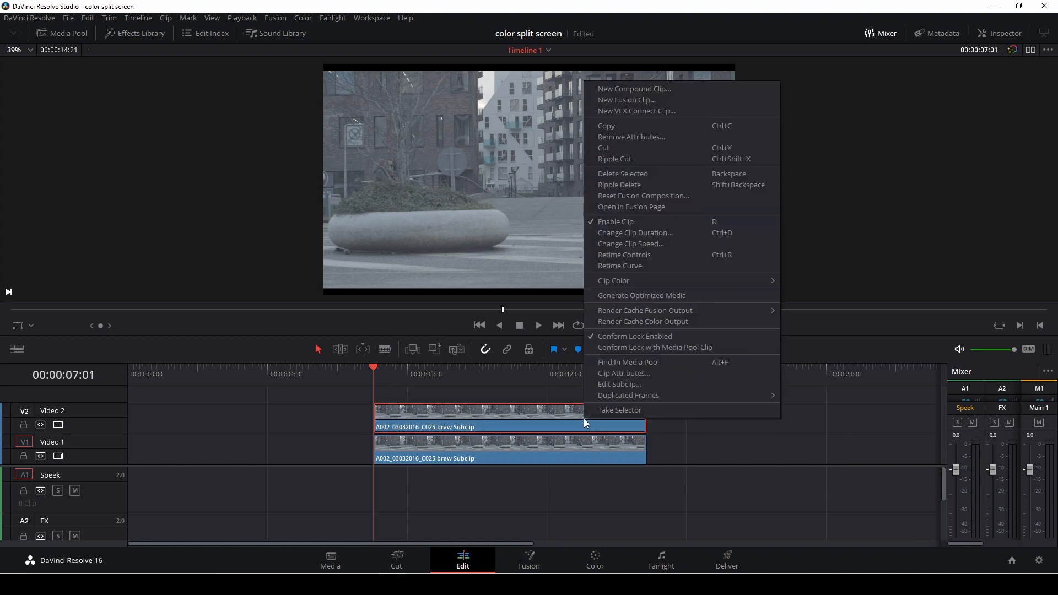
pyautogui.moveTo(637, 282)
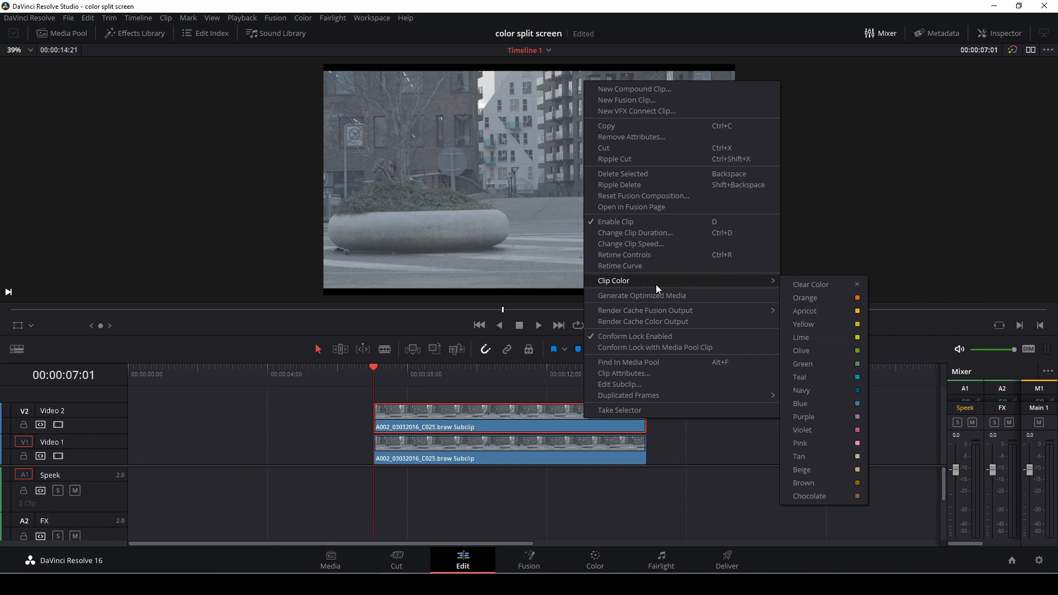
pyautogui.click(815, 299)
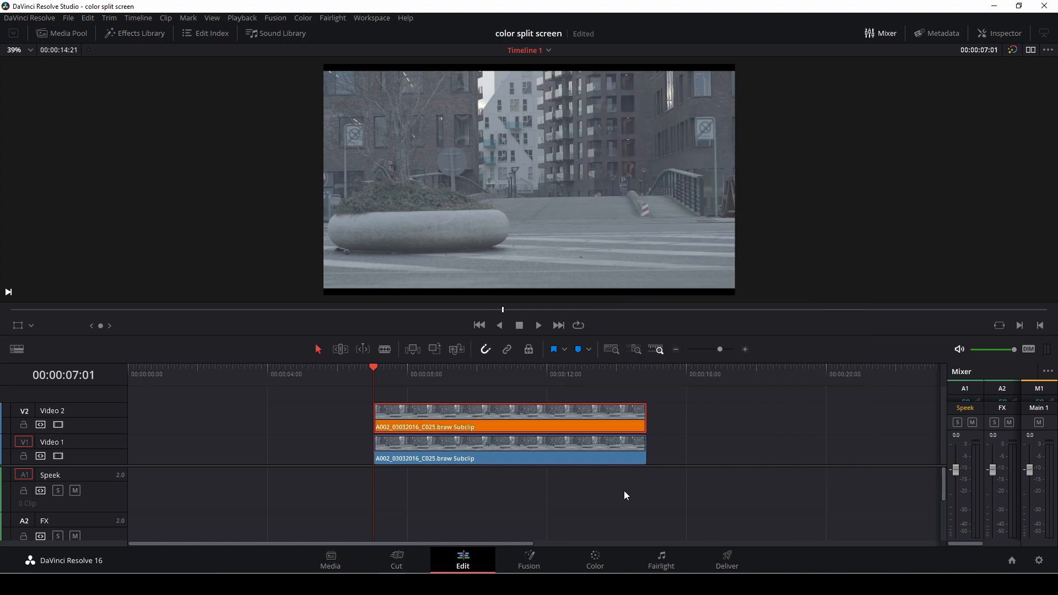
# Step: On the Color page, apply the Blackmagic 4K Film to Extended Video v4 LUT to the Video 2 clip
pyautogui.click(596, 565)
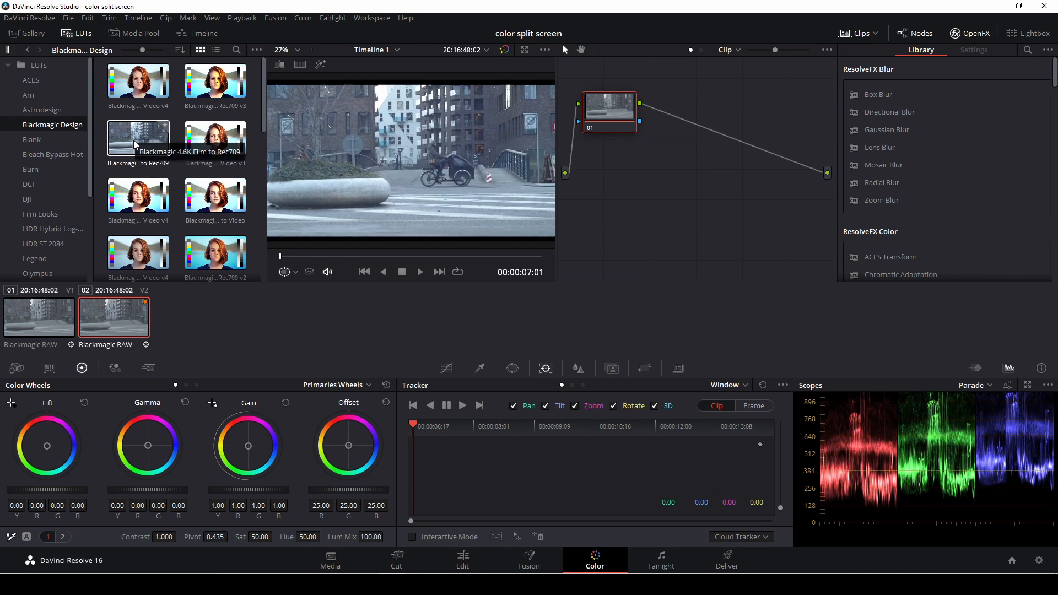
pyautogui.scroll(-2, 140, 197)
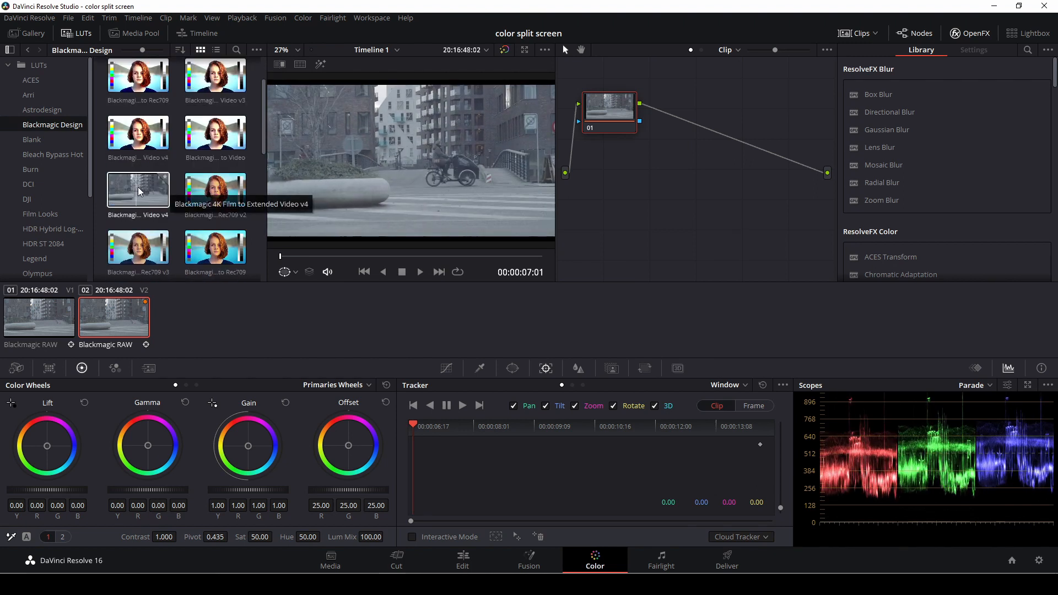
pyautogui.doubleClick(145, 192)
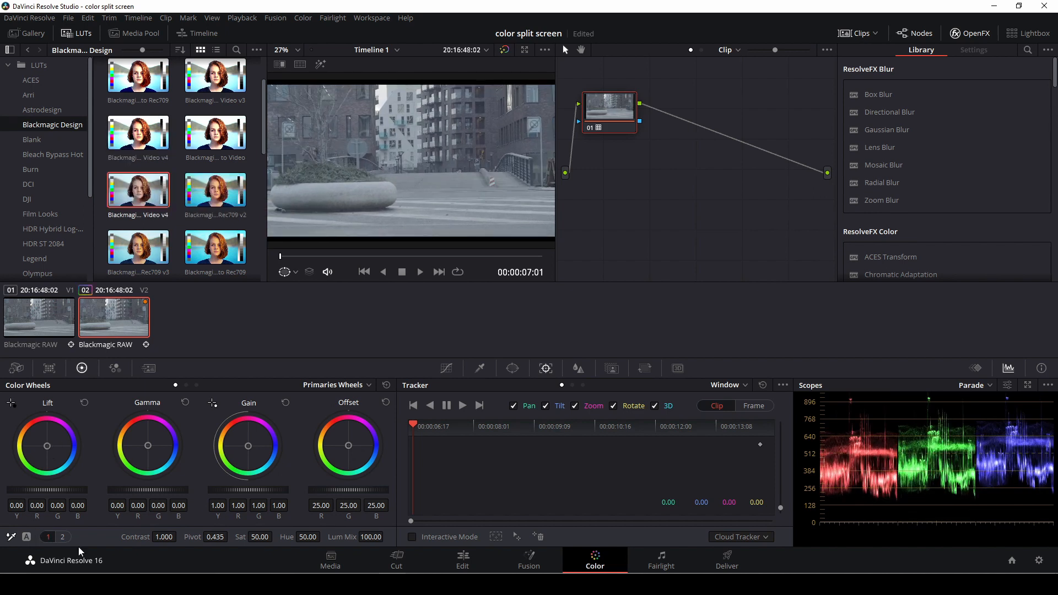
# Step: Grade the Video 2 clip with contrast 1.160, pivot 0.279, saturation 43.80, temperature 510, tint 17.50 and color boost -2.50, and compare with the grade bypassed
pyautogui.moveTo(164, 537)
pyautogui.mouseDown()
pyautogui.moveTo(196, 537)
pyautogui.moveTo(171, 537)
pyautogui.mouseUp()
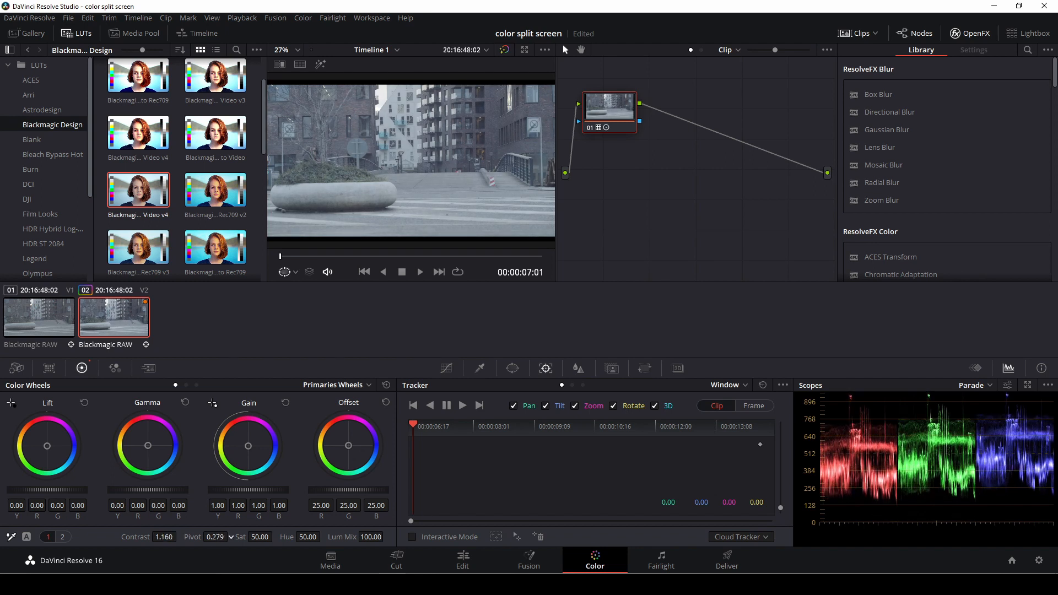
pyautogui.moveTo(259, 537)
pyautogui.mouseDown()
pyautogui.moveTo(275, 537)
pyautogui.moveTo(256, 537)
pyautogui.mouseUp()
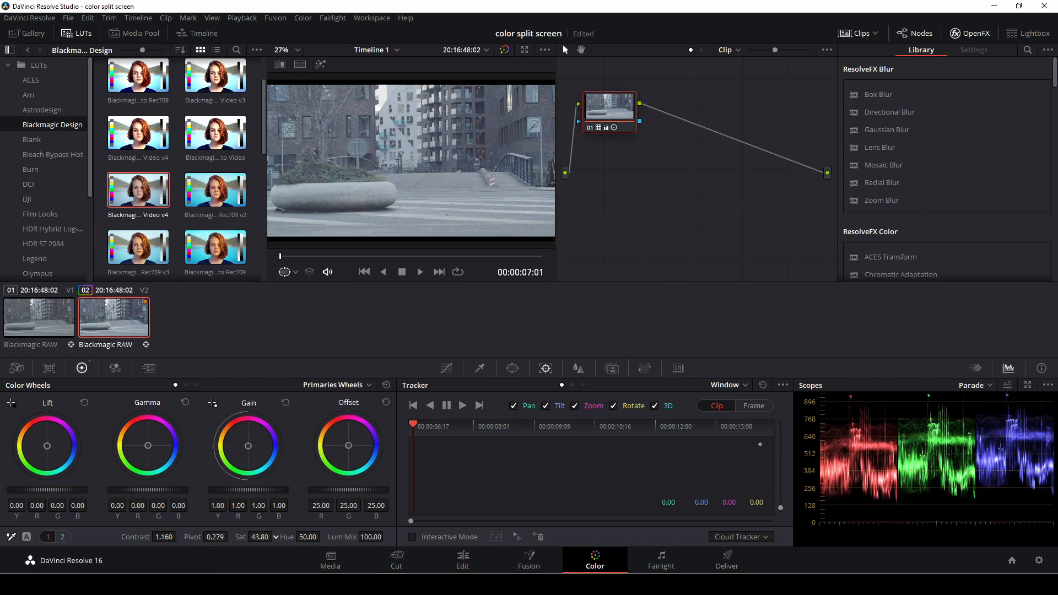
pyautogui.click(63, 536)
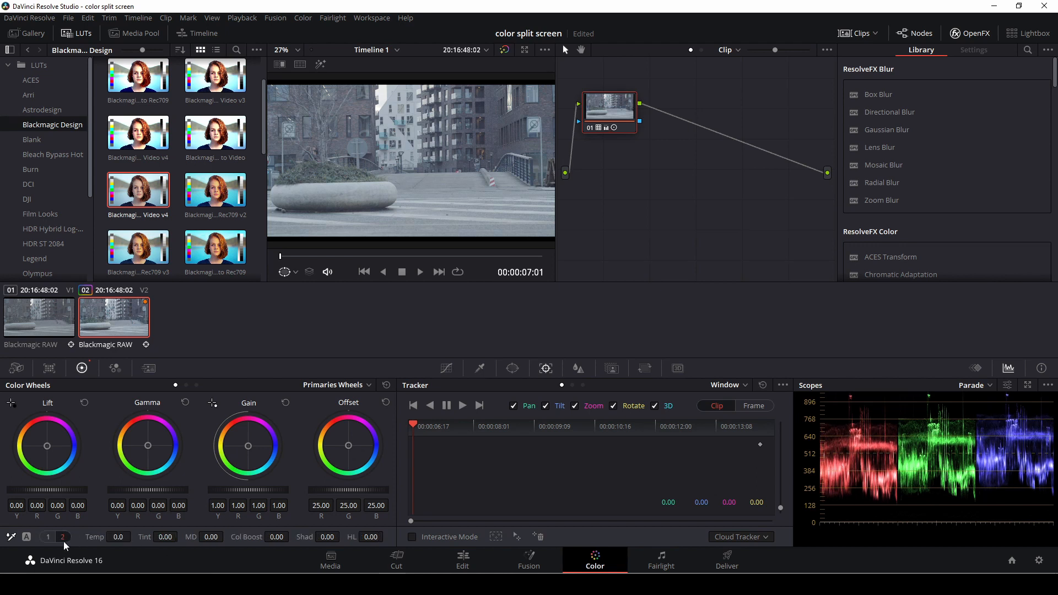
pyautogui.moveTo(118, 537); pyautogui.dragTo(194, 537)
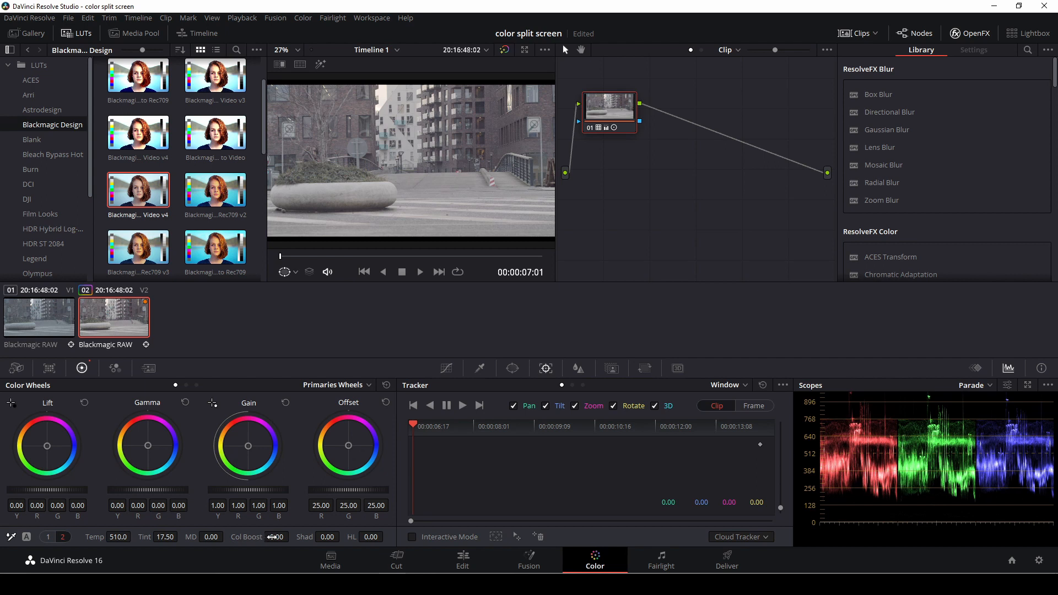
pyautogui.moveTo(271, 537)
pyautogui.mouseDown()
pyautogui.moveTo(254, 537)
pyautogui.moveTo(277, 537)
pyautogui.moveTo(268, 537)
pyautogui.mouseUp()
pyautogui.click(505, 50)
pyautogui.click(505, 50)
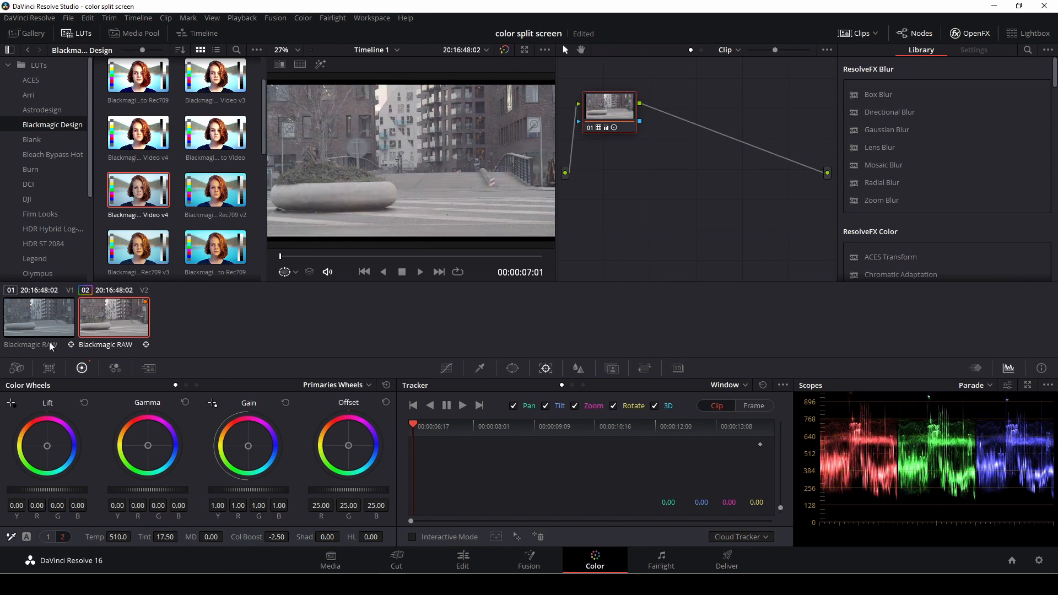
# Step: Return to the Edit page and trim the start of the orange Video 2 clip to about 00:00:10:14
pyautogui.click(470, 563)
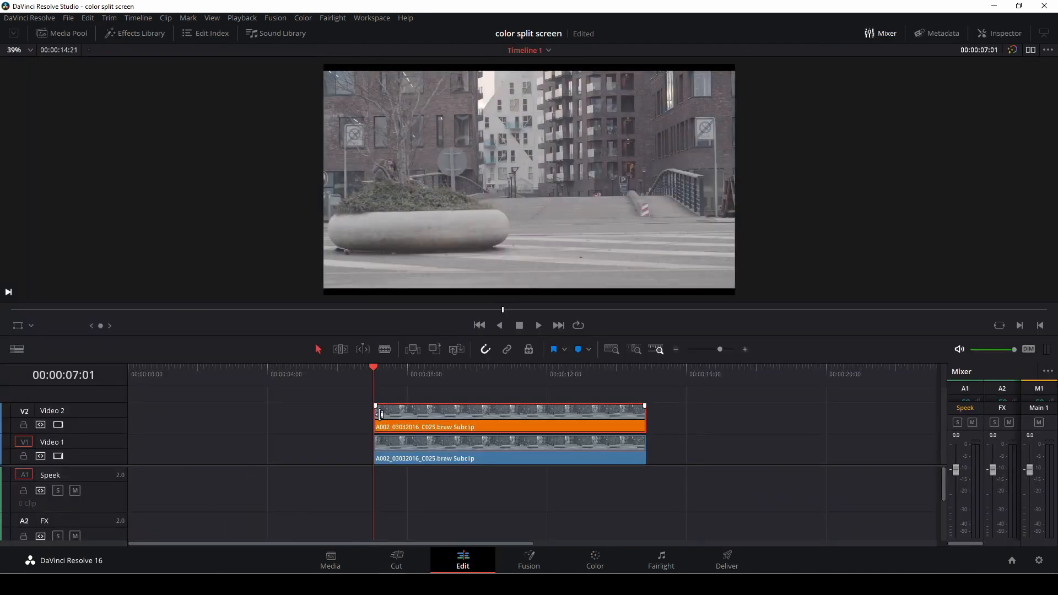
pyautogui.moveTo(381, 414); pyautogui.dragTo(505, 418)
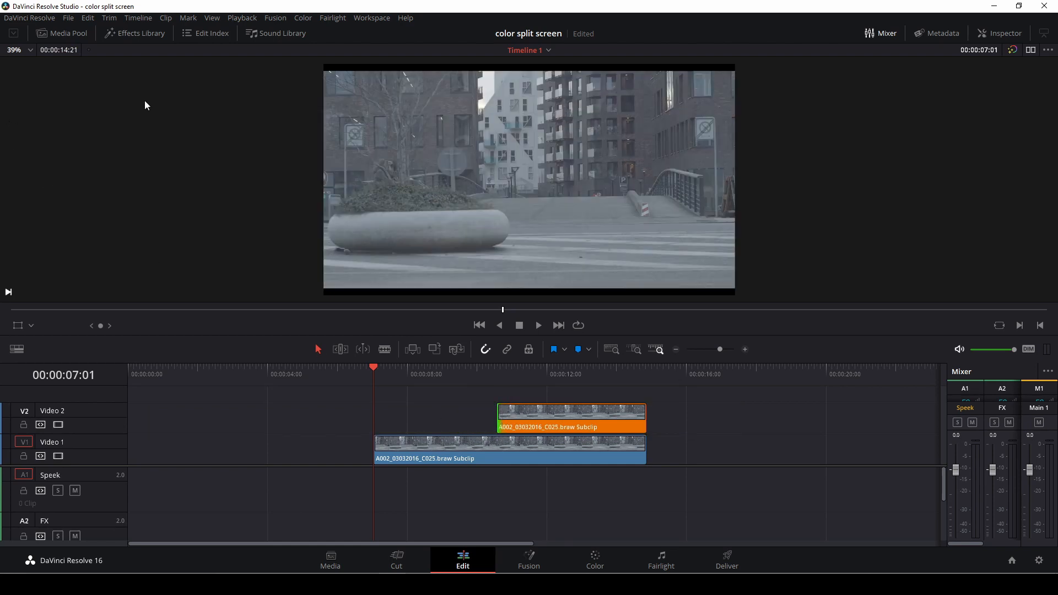
# Step: Add an Edge Wipe video transition at the start of the orange Video 2 clip and preview it
pyautogui.click(126, 34)
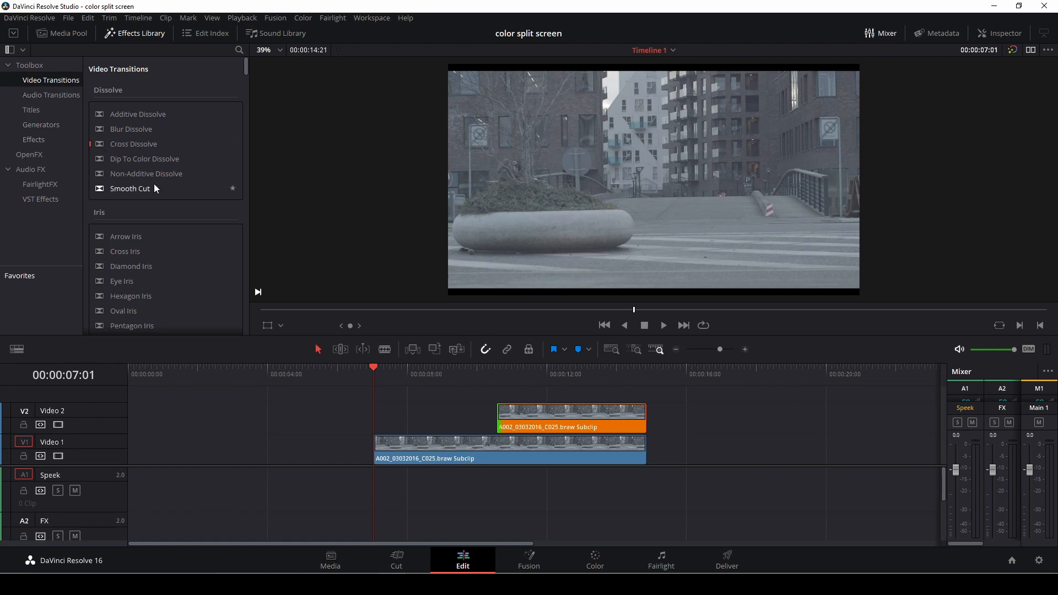
pyautogui.scroll(-5, 154, 184)
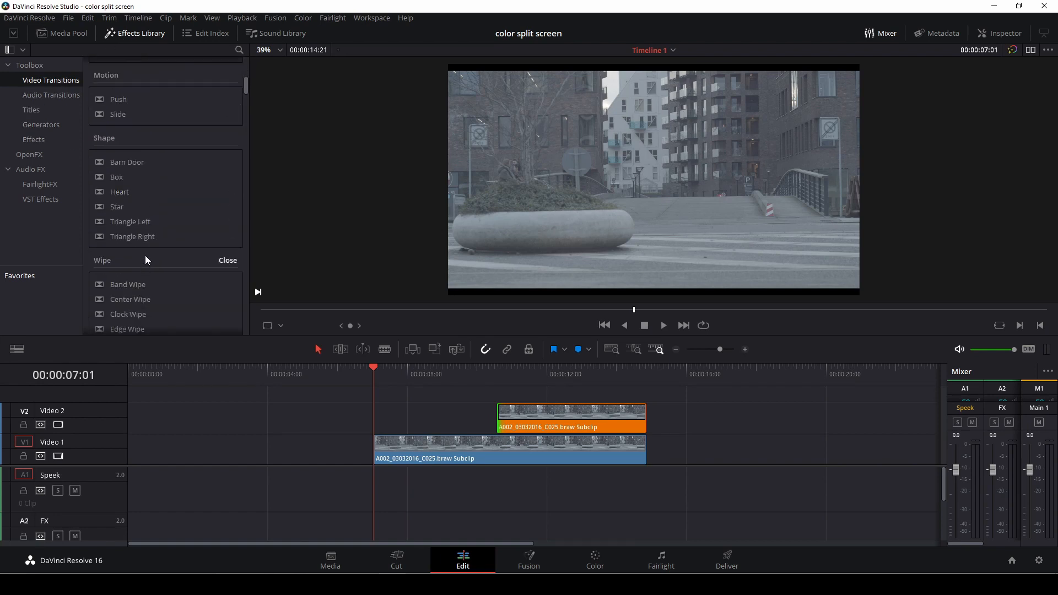
pyautogui.scroll(-3, 146, 251)
pyautogui.press('Down')
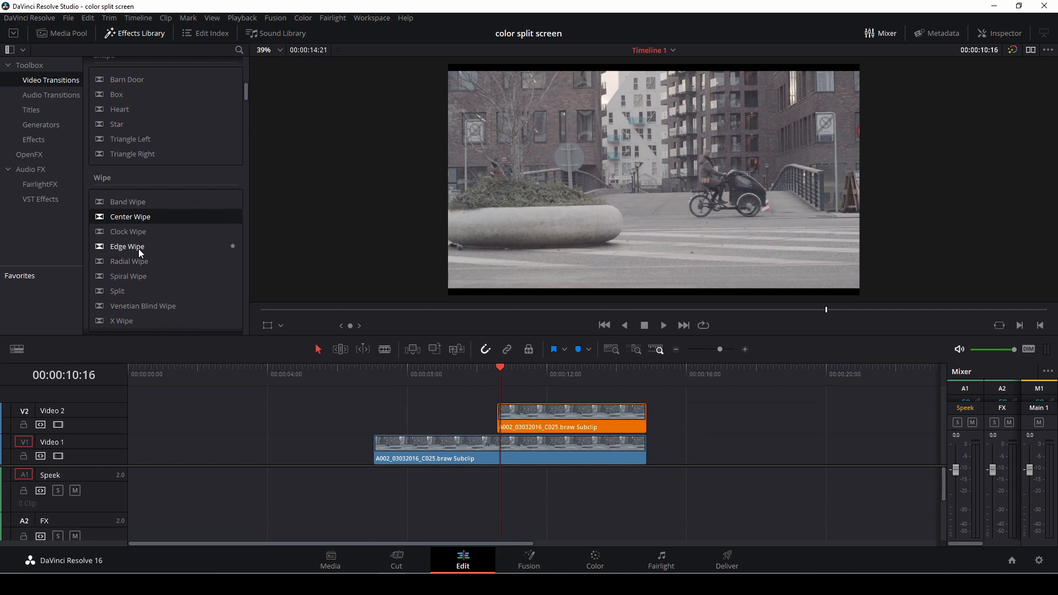
pyautogui.moveTo(140, 252); pyautogui.dragTo(499, 418)
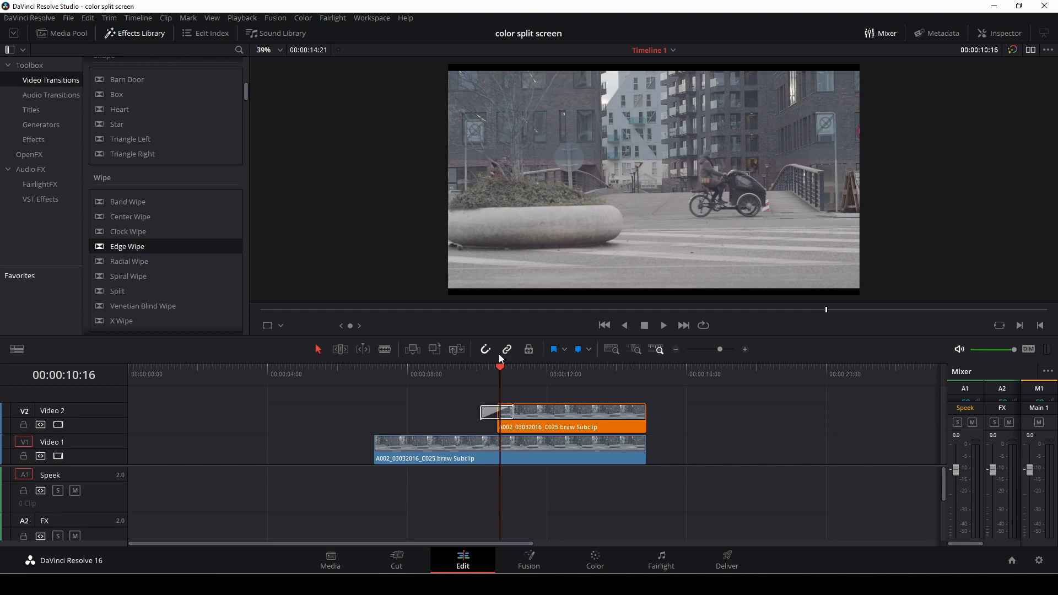
pyautogui.moveTo(501, 366); pyautogui.dragTo(484, 370)
pyautogui.press('space')
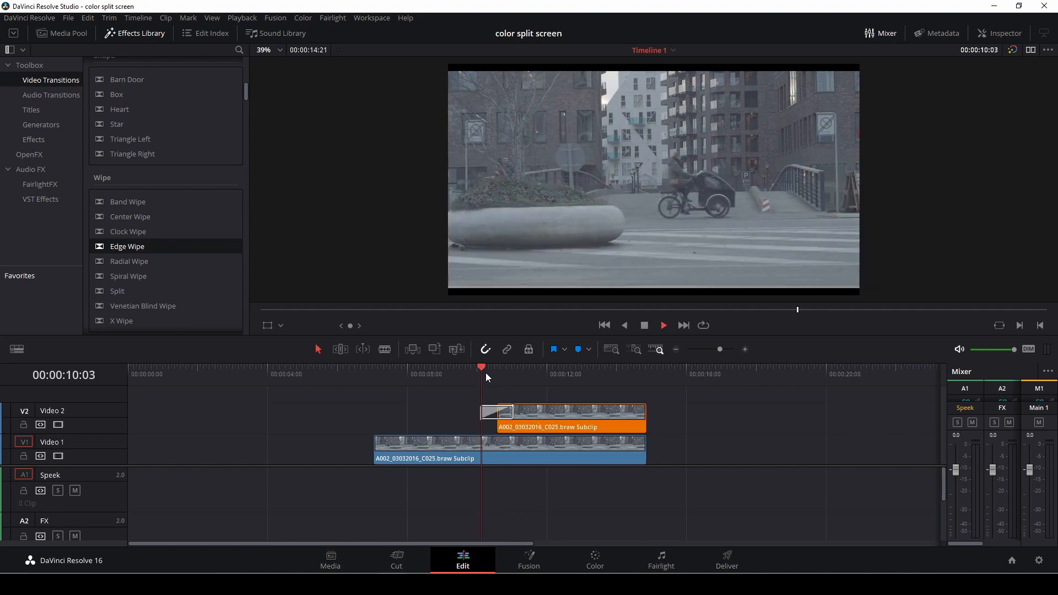
pyautogui.press('space')
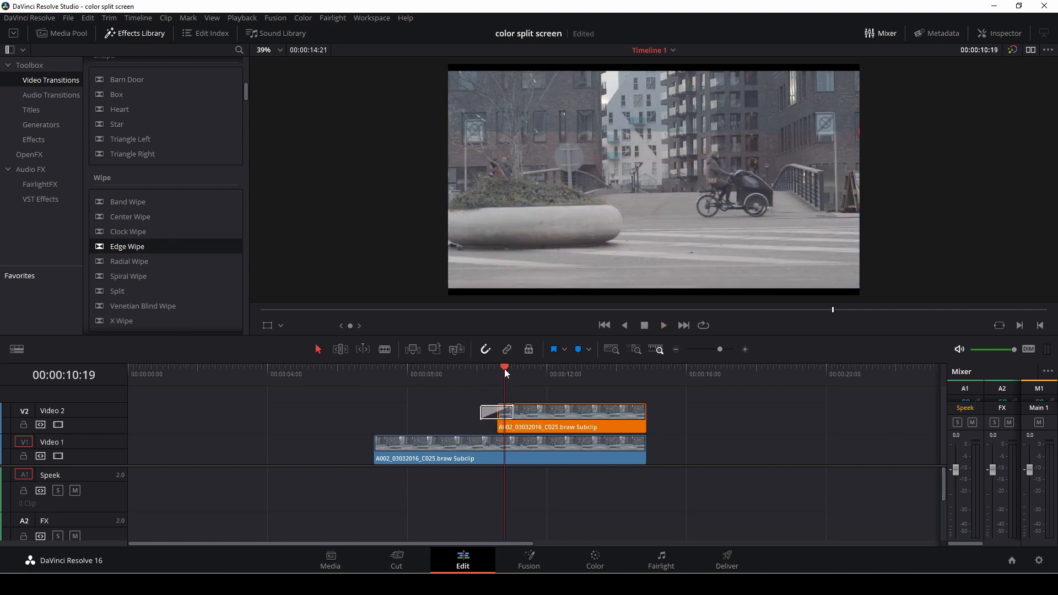
# Step: Set the Edge Wipe transition's angle to 90, keeping its alignment at Center On Edit
pyautogui.moveTo(504, 369); pyautogui.dragTo(498, 369)
pyautogui.click(513, 419)
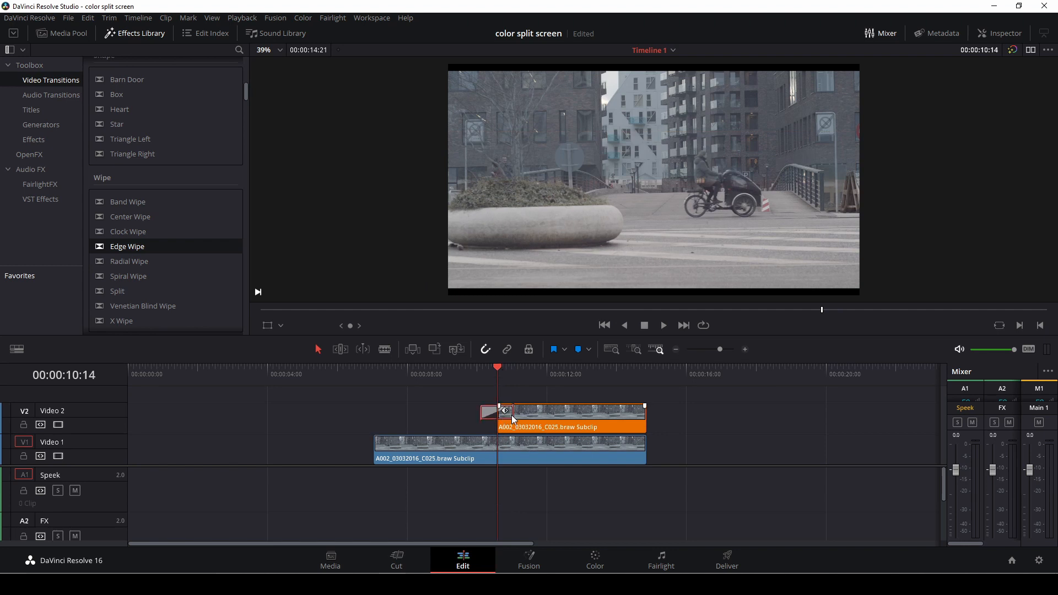
pyautogui.click(1001, 35)
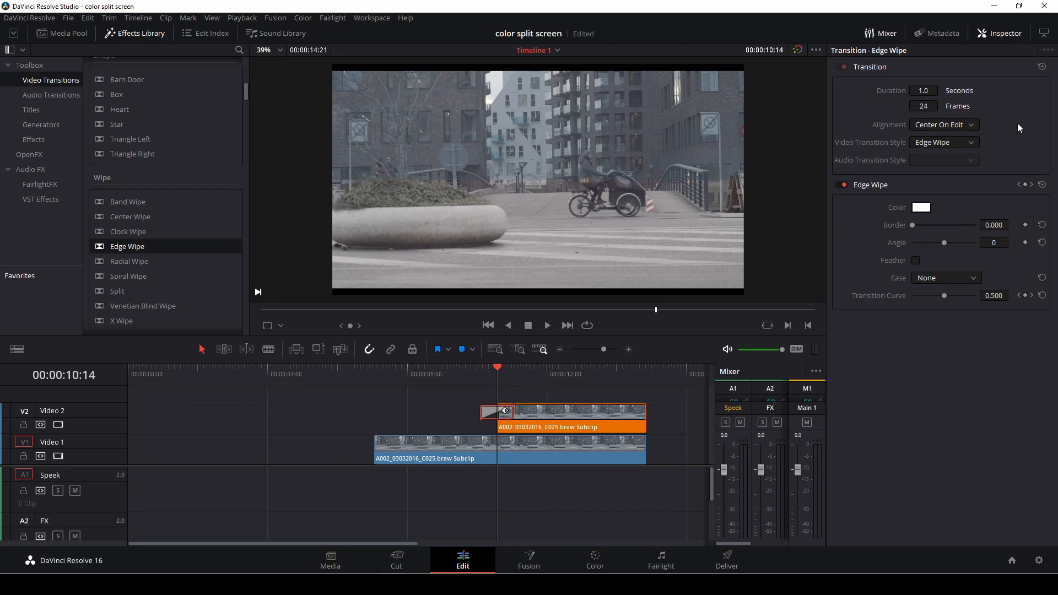
pyautogui.click(973, 124)
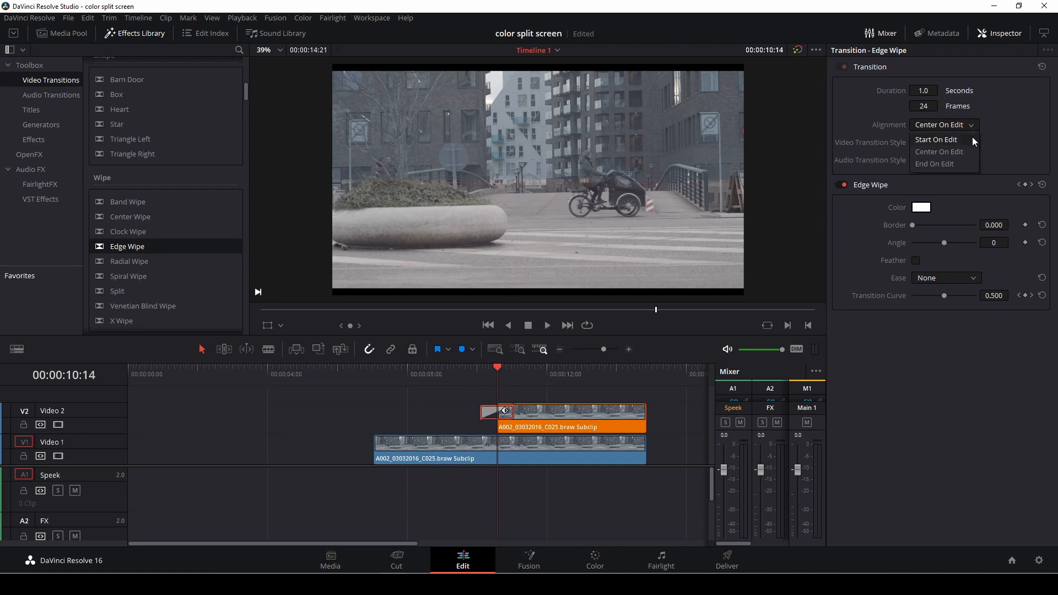
pyautogui.click(998, 120)
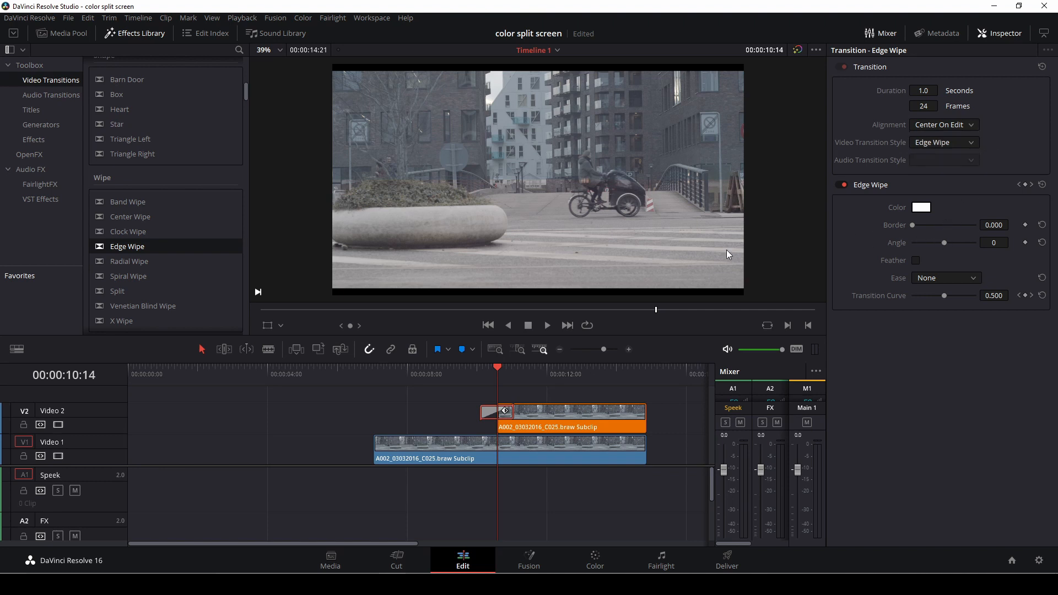
pyautogui.press('space')
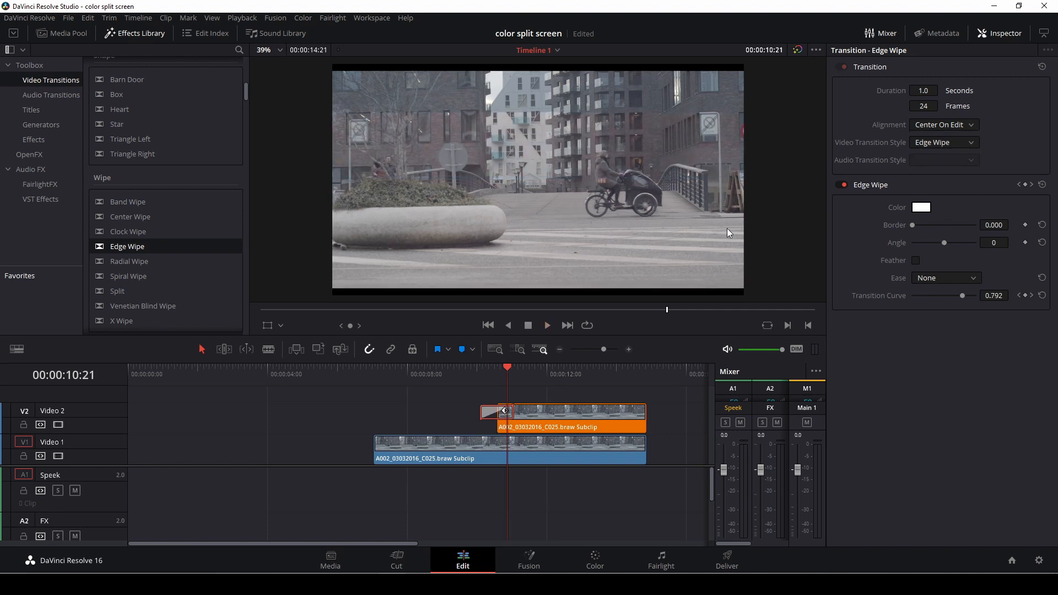
pyautogui.moveTo(993, 243); pyautogui.dragTo(1012, 243)
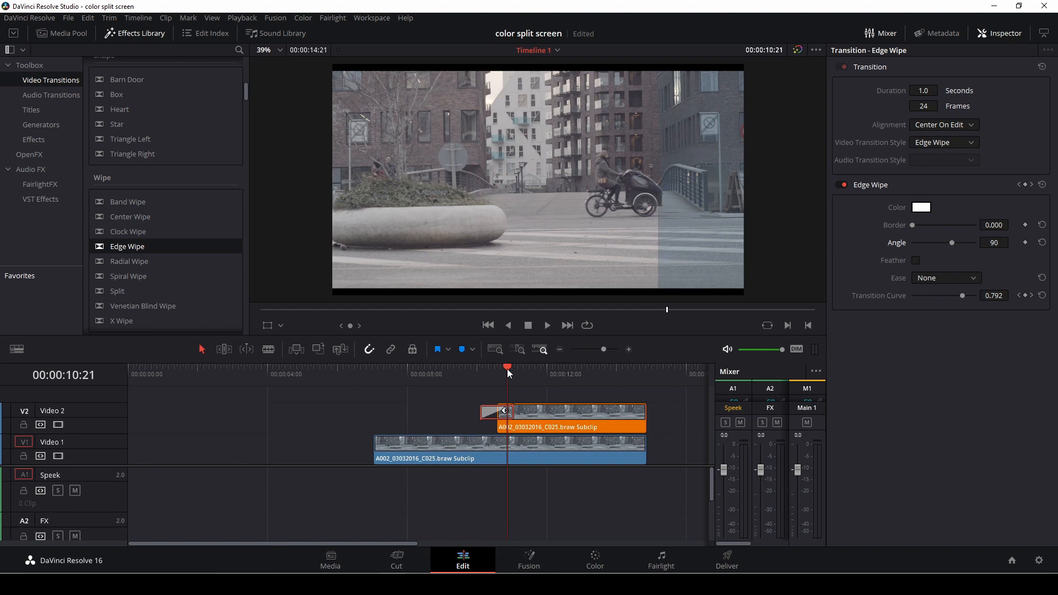
# Step: Play back the Edge Wipe transition from its start to check the vertical wipe
pyautogui.moveTo(507, 369); pyautogui.dragTo(480, 369)
pyautogui.press('space')
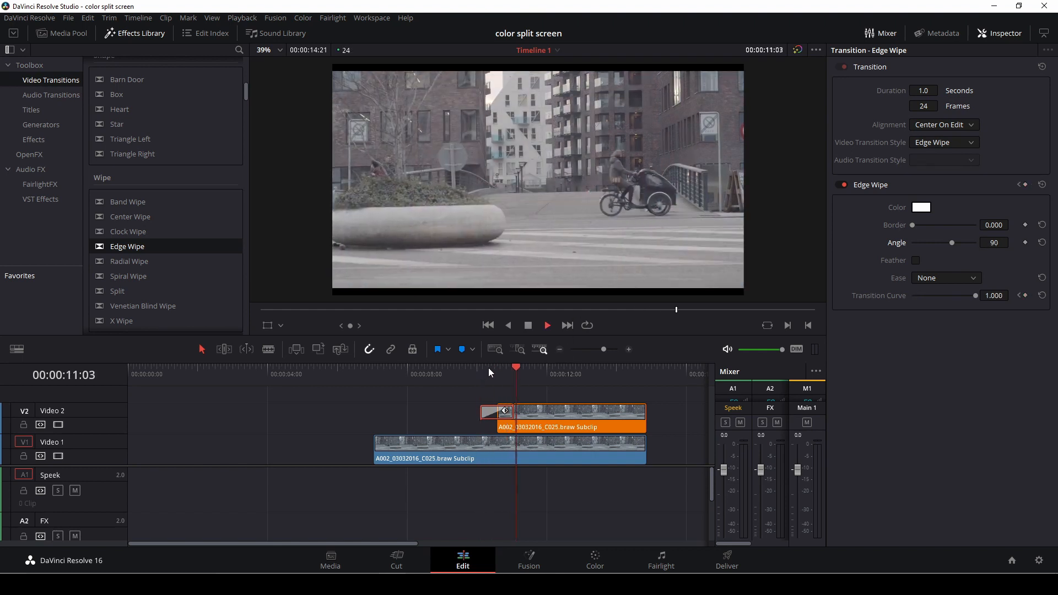
pyautogui.press('space')
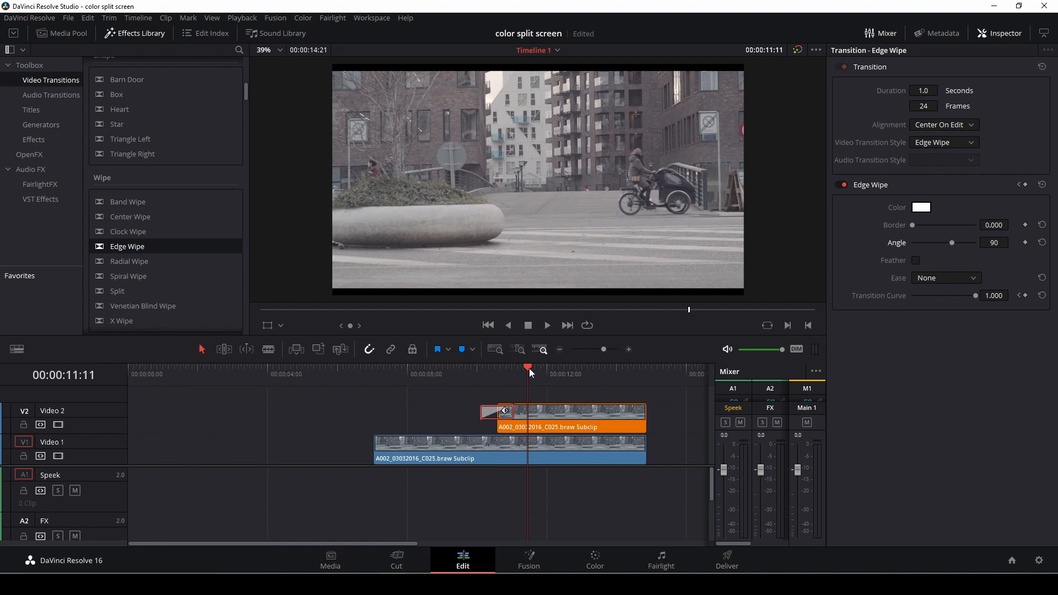
# Step: Give the Edge Wipe a black border (#000000) with a width of 7.680 and play back the transition
pyautogui.moveTo(529, 368); pyautogui.dragTo(504, 370)
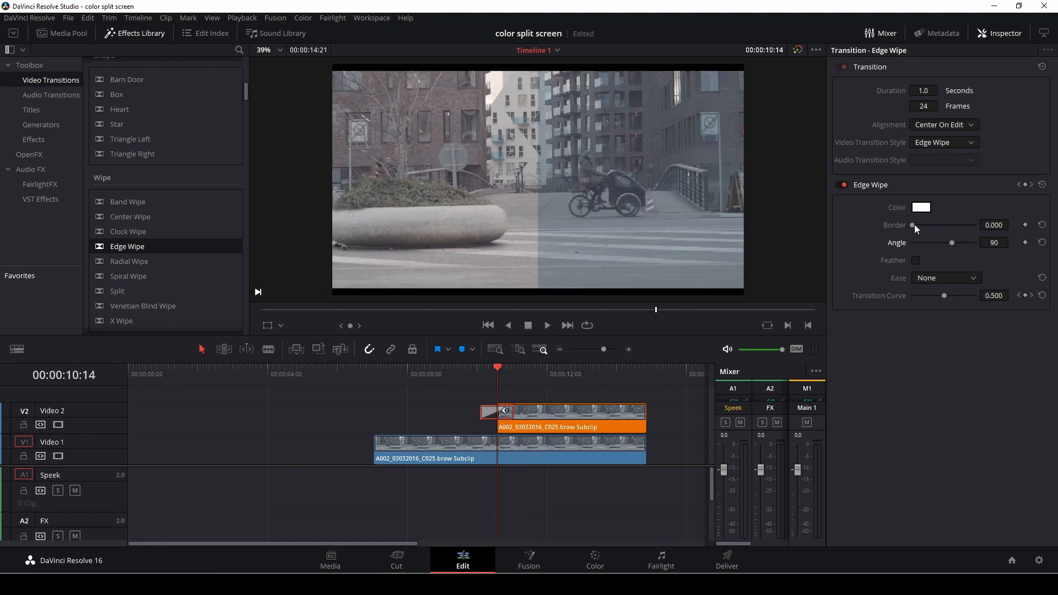
pyautogui.moveTo(912, 223); pyautogui.dragTo(913, 226)
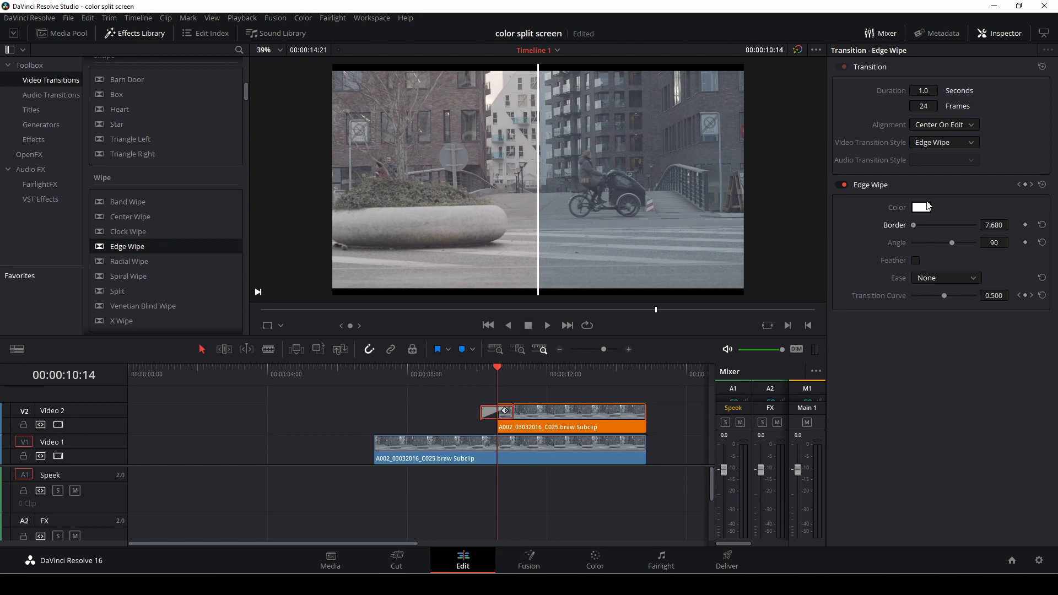
pyautogui.click(929, 210)
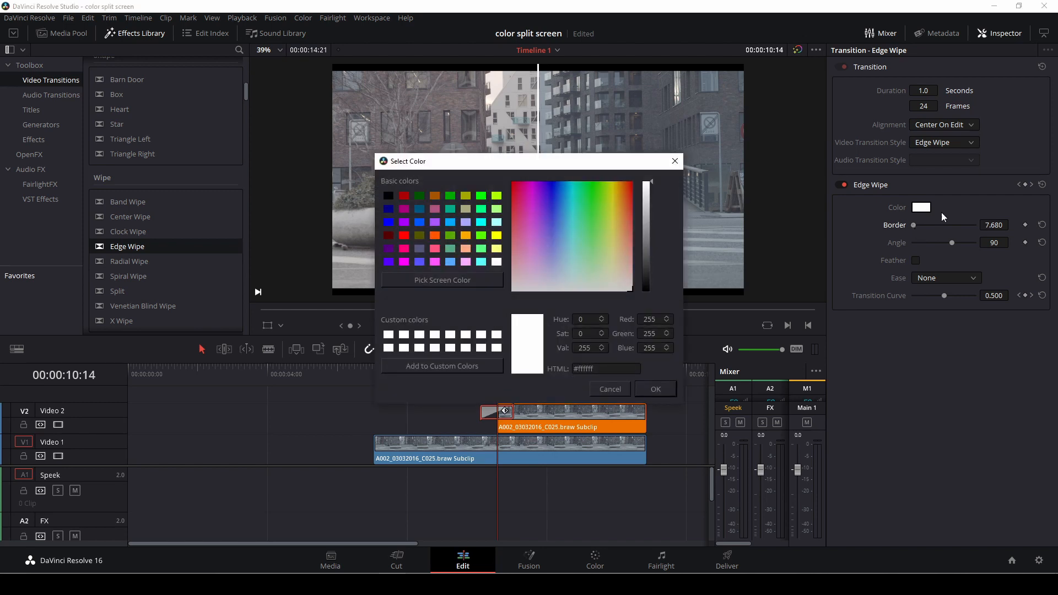
pyautogui.click(388, 197)
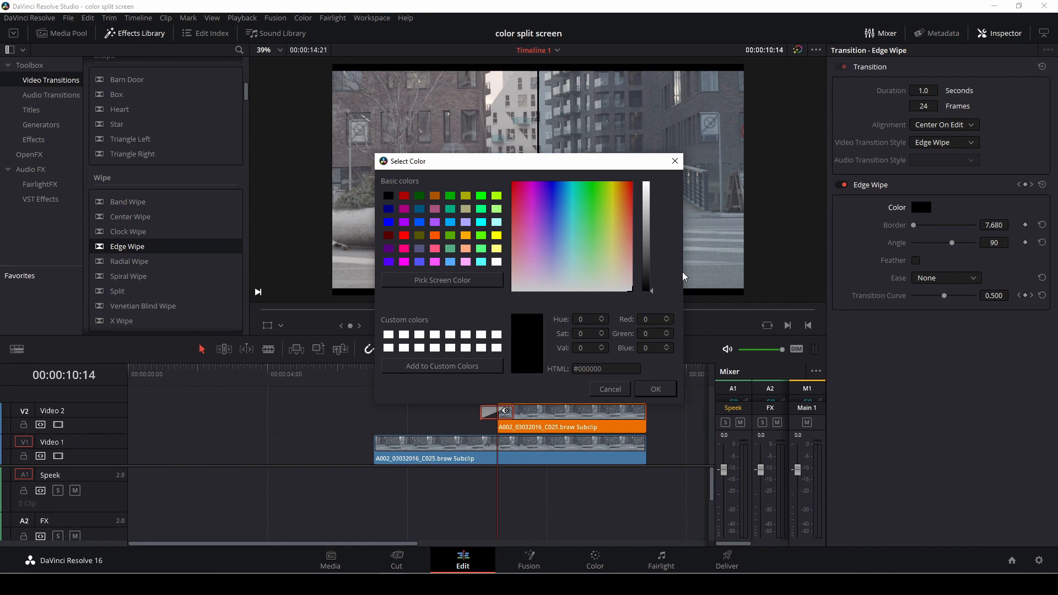
pyautogui.click(667, 392)
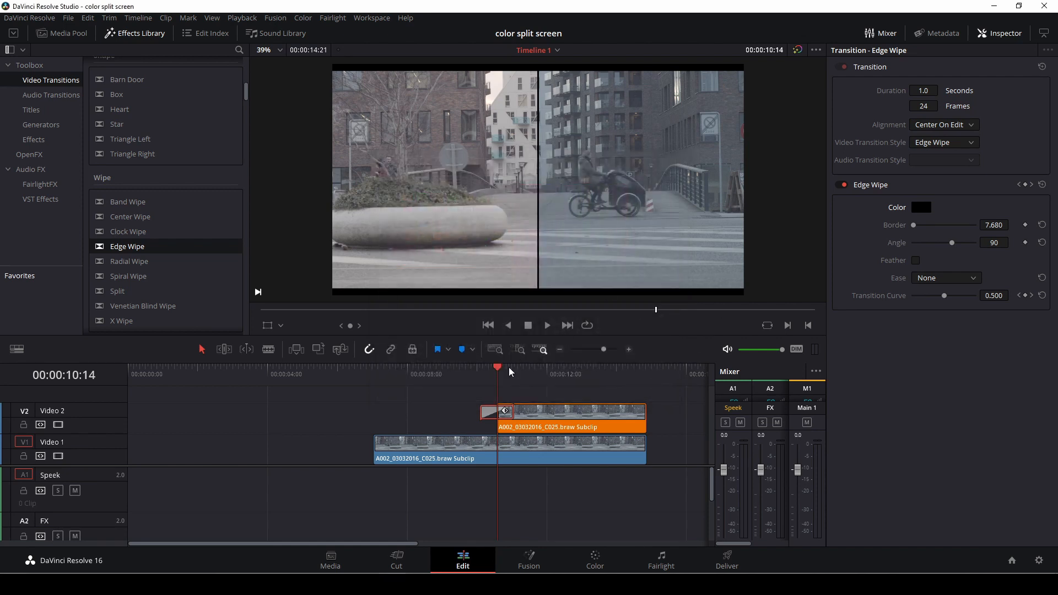
pyautogui.moveTo(500, 372); pyautogui.dragTo(481, 370)
pyautogui.press('space')
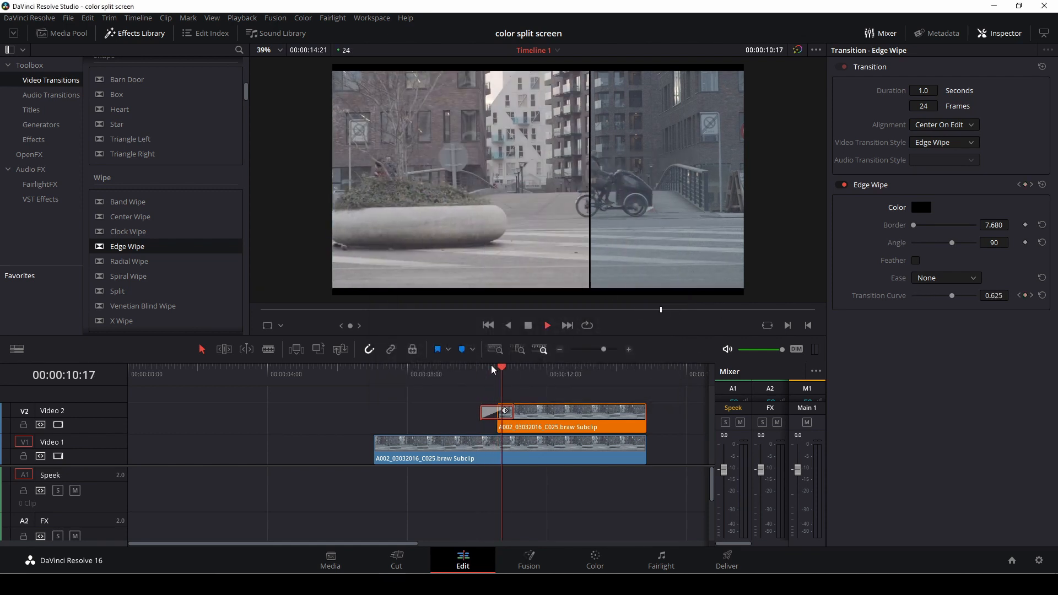
pyautogui.press('space')
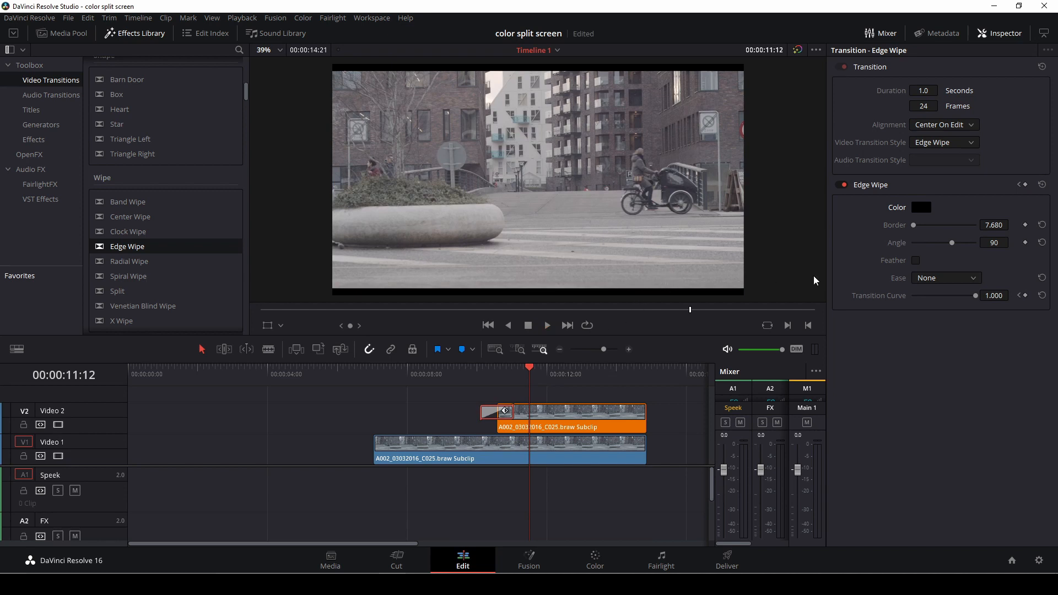
# Step: Reset the Edge Wipe's border to 0 and play back the transition without the dividing line
pyautogui.doubleClick(894, 225)
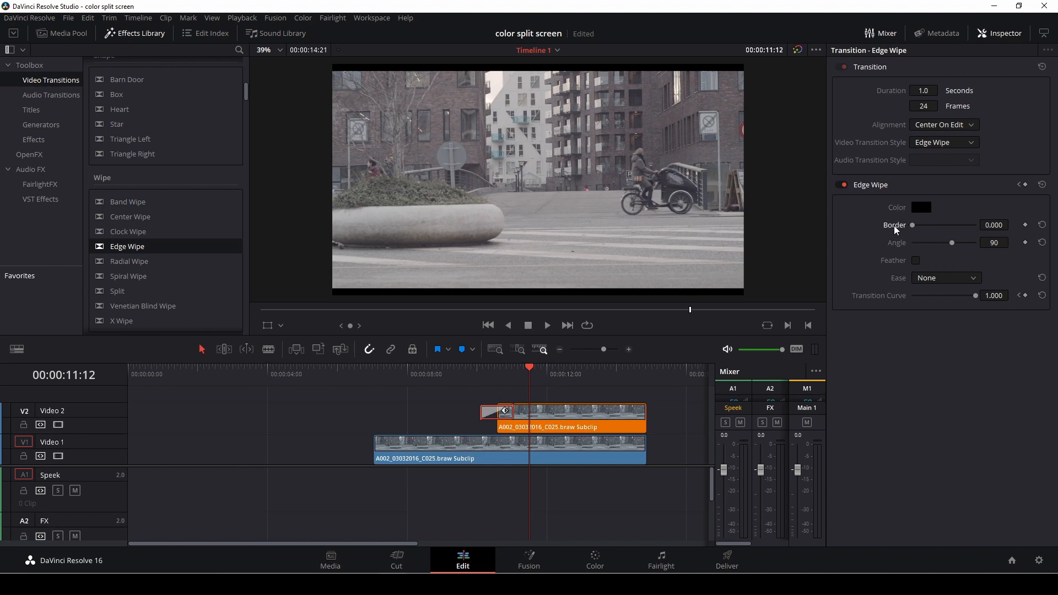
pyautogui.click(514, 374)
pyautogui.click(487, 375)
pyautogui.press('space')
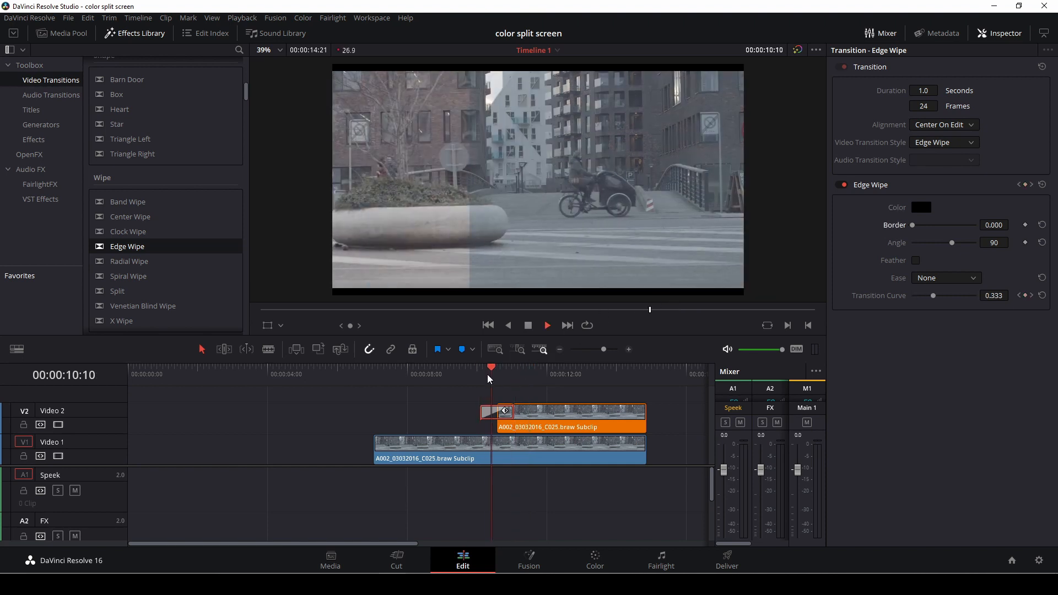
pyautogui.press('space')
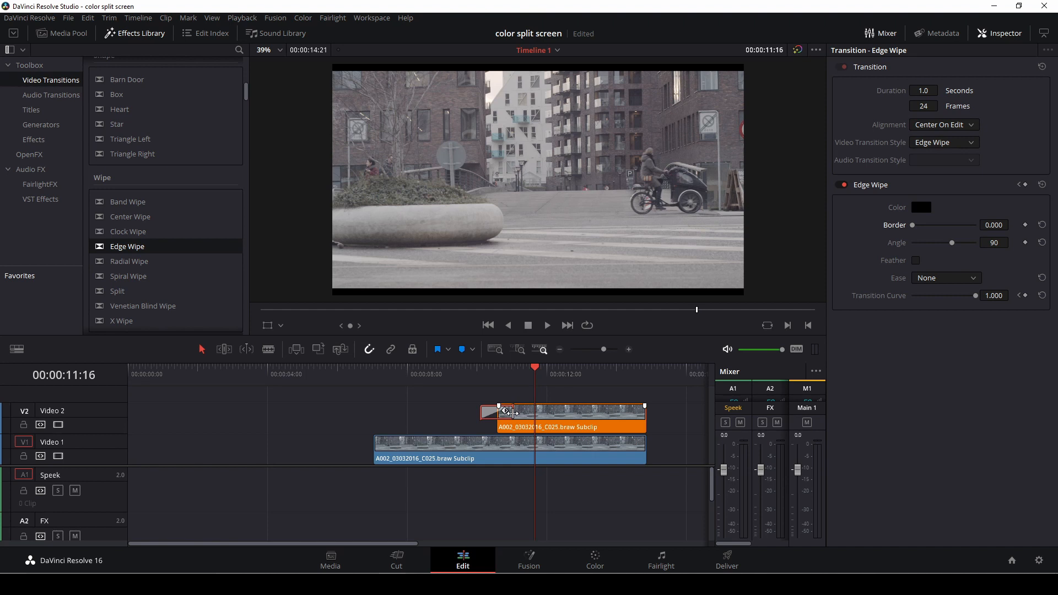
# Step: Delete the Edge Wipe transition and extend the start of the orange Video 2 clip back to 00:00:07:01
pyautogui.press('Delete')
pyautogui.moveTo(506, 403); pyautogui.dragTo(377, 414)
pyautogui.click(377, 383)
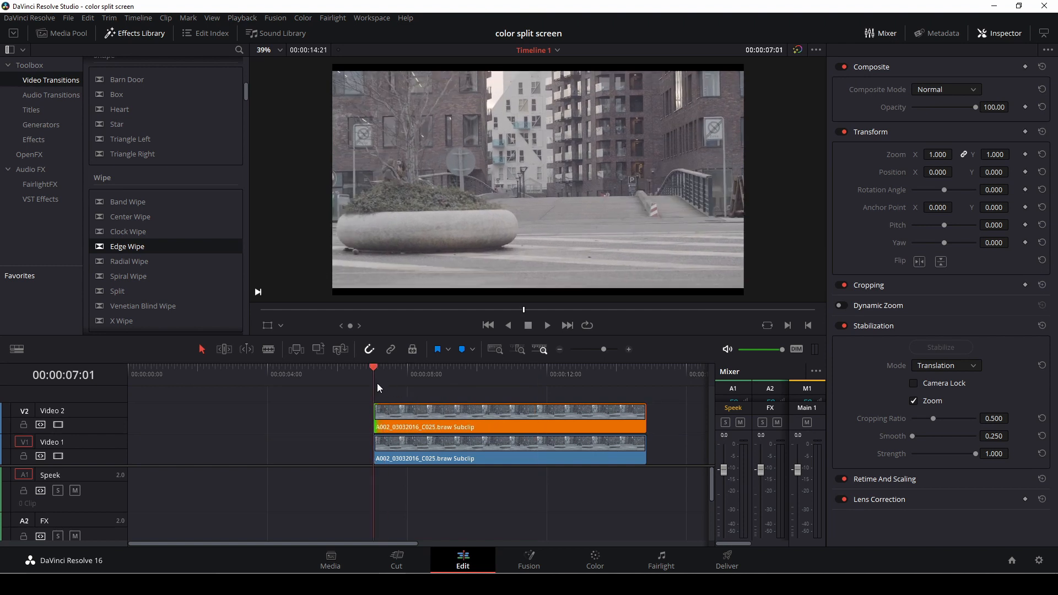
# Step: Add a Crop Left keyframe of 0 at the start of the Video 2 clip, at 00:00:07:01
pyautogui.click(390, 418)
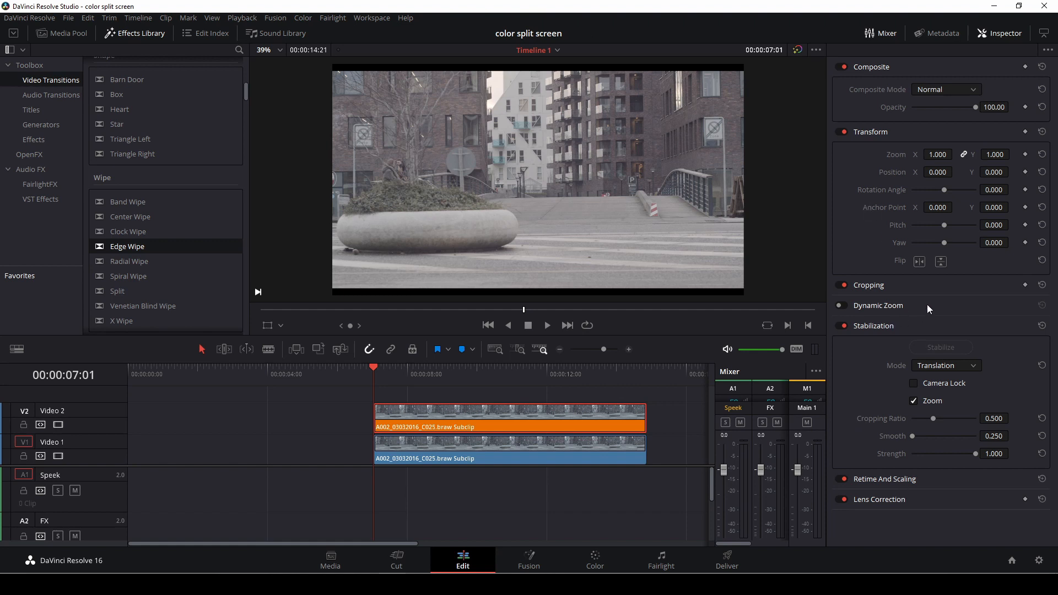
pyautogui.click(921, 283)
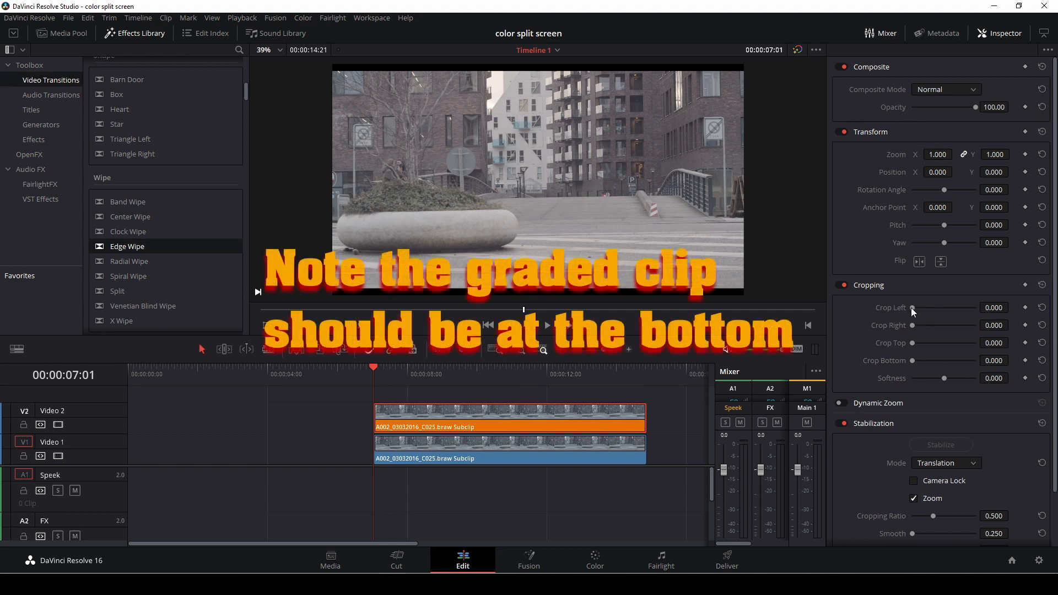
pyautogui.moveTo(911, 308)
pyautogui.mouseDown()
pyautogui.moveTo(920, 309)
pyautogui.moveTo(902, 309)
pyautogui.mouseUp()
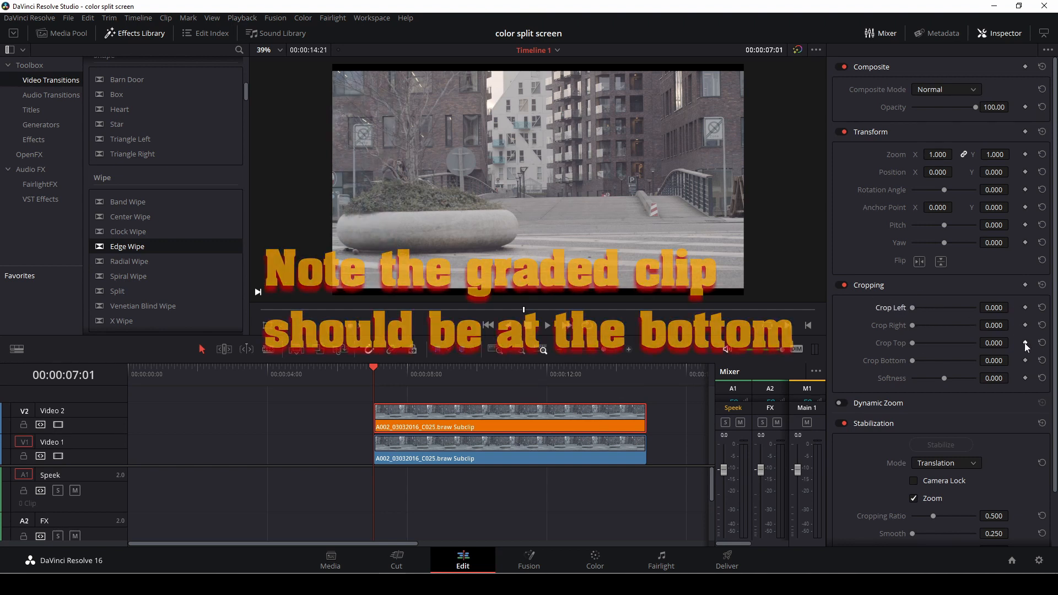
pyautogui.click(1025, 308)
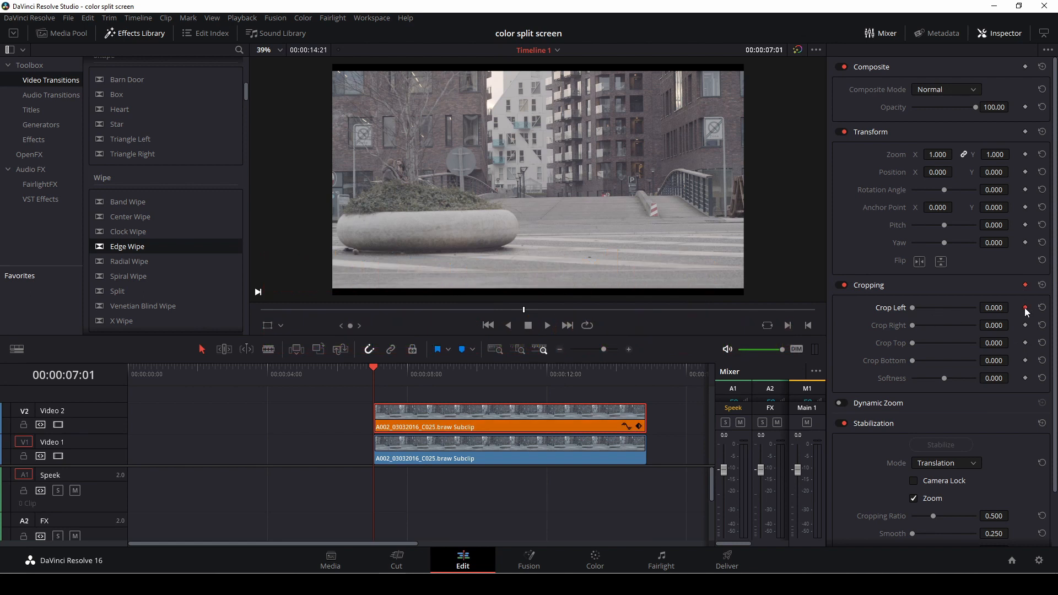
# Step: Set the Video 2 clip's Crop Left to 1920 at 00:00:09:06 and play back the wipe from the clip's start
pyautogui.press('space')
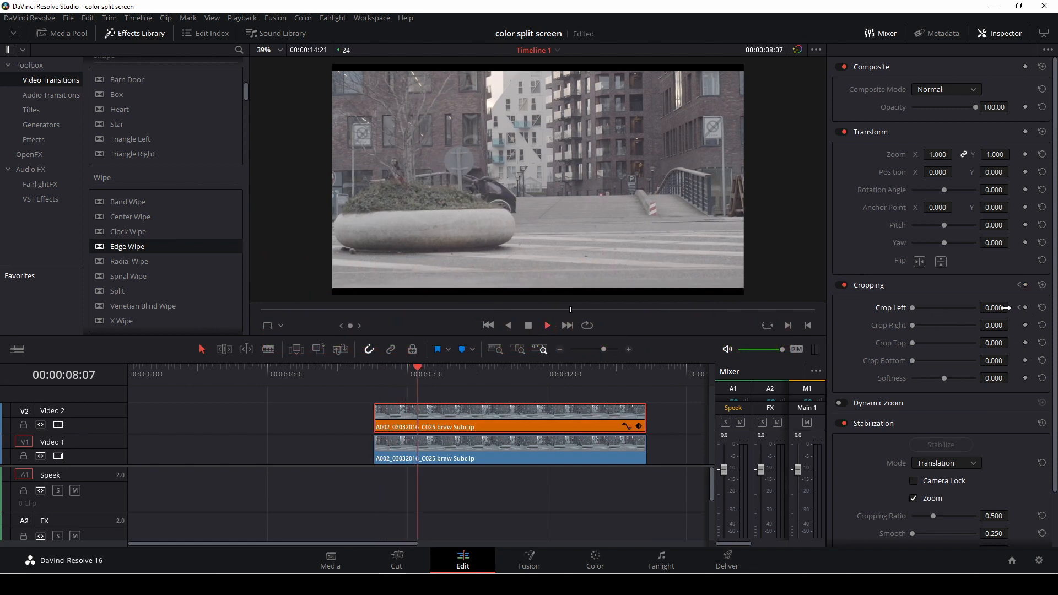
pyautogui.press('space')
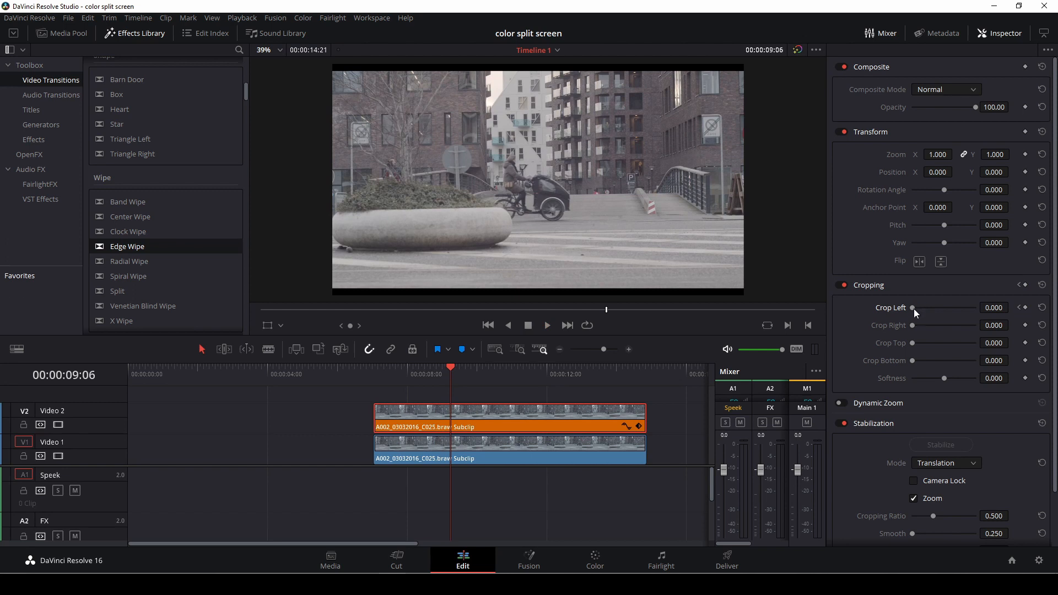
pyautogui.moveTo(914, 309); pyautogui.dragTo(978, 308)
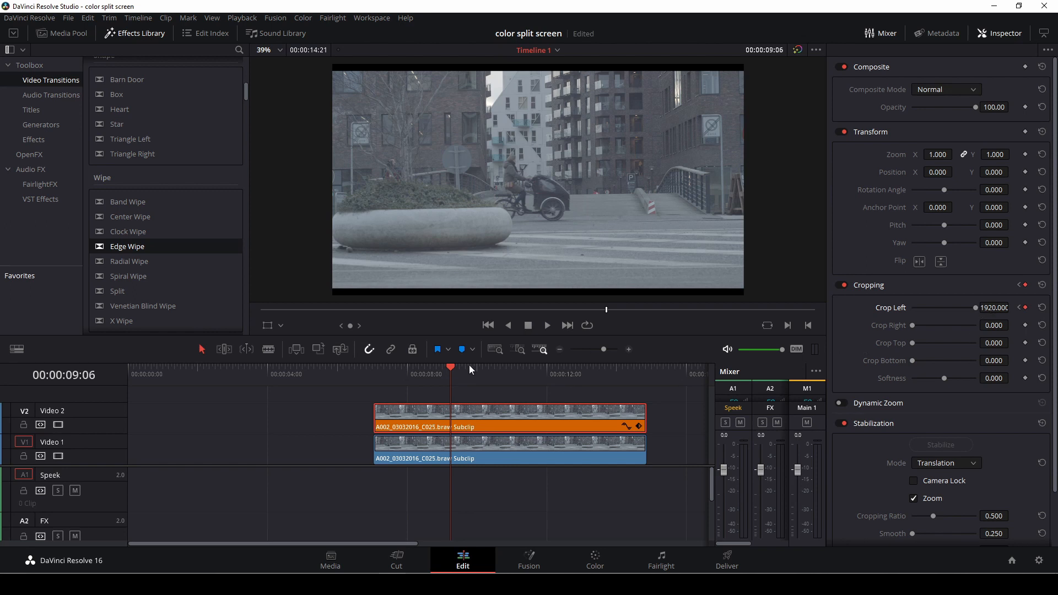
pyautogui.moveTo(452, 365); pyautogui.dragTo(374, 365)
pyautogui.press('space')
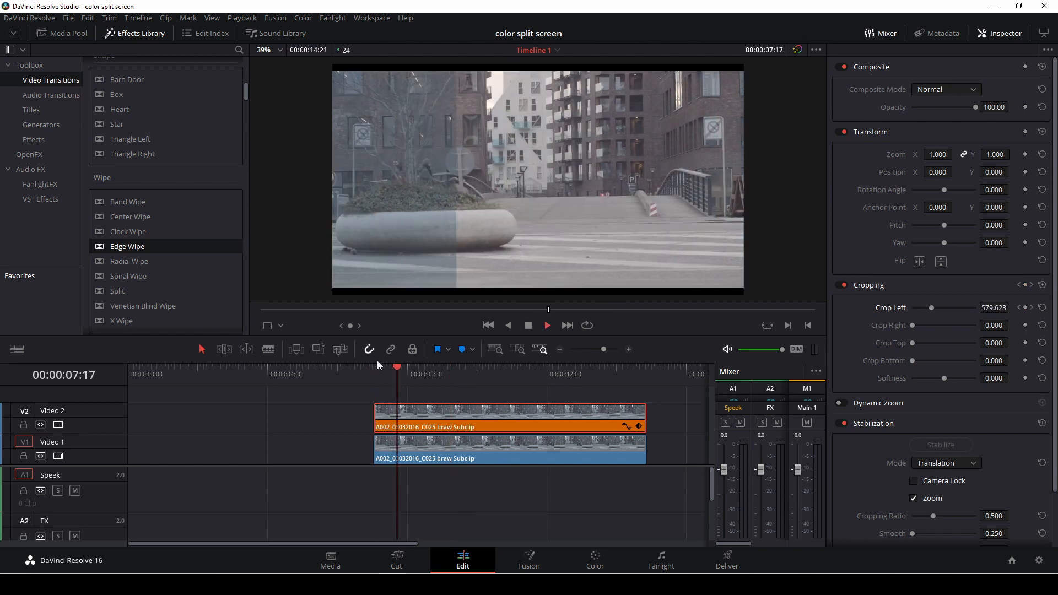
pyautogui.press('space')
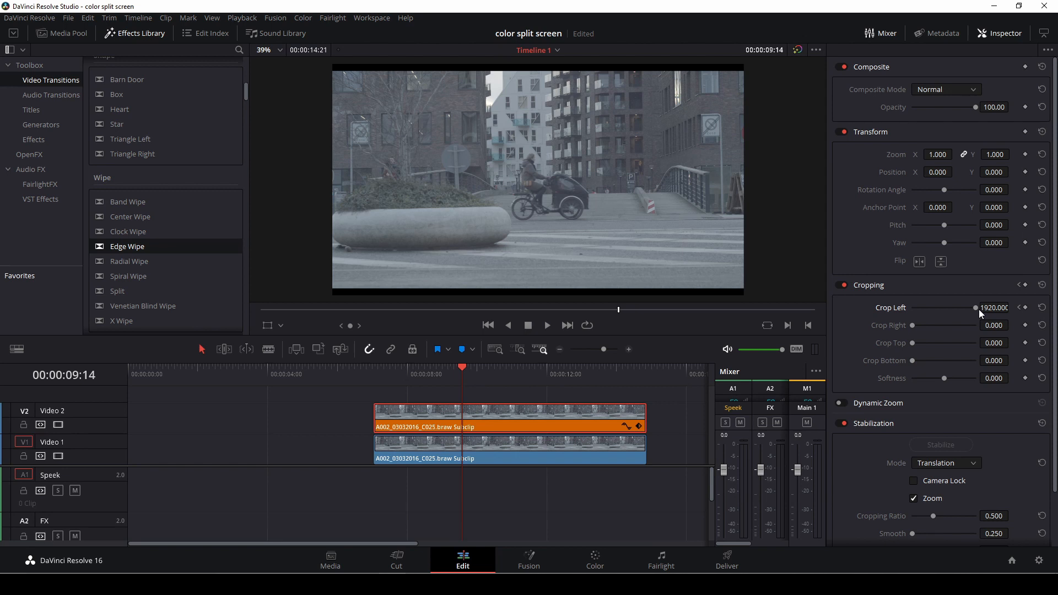
# Step: Hold Crop Left at 1920 with a keyframe at 00:00:10:09, and return it to 0 at 00:00:10:23
pyautogui.press('space')
pyautogui.press('space')
pyautogui.click(1026, 308)
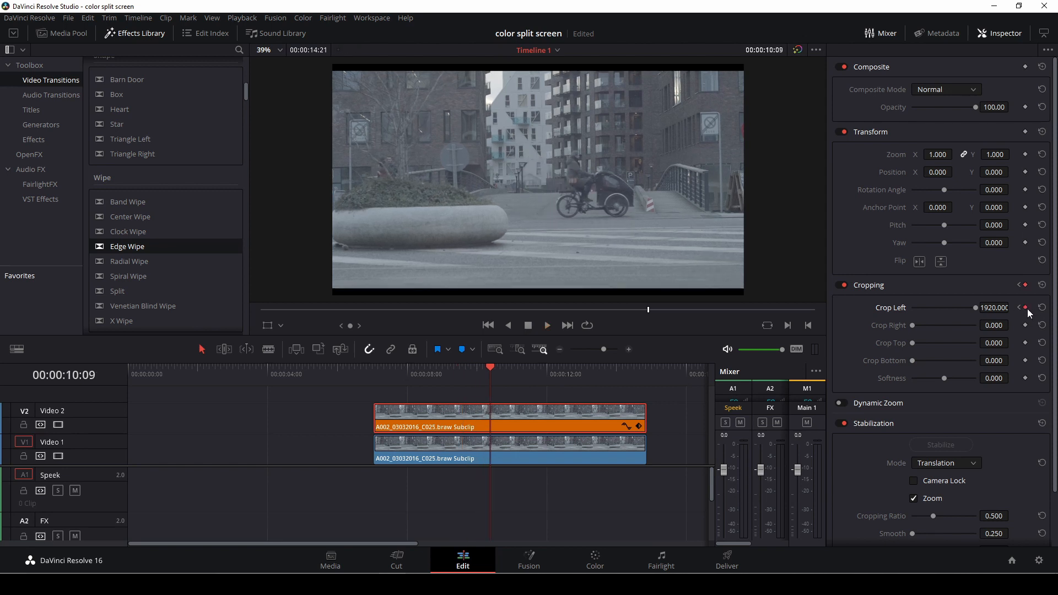
pyautogui.press('space')
pyautogui.press('space')
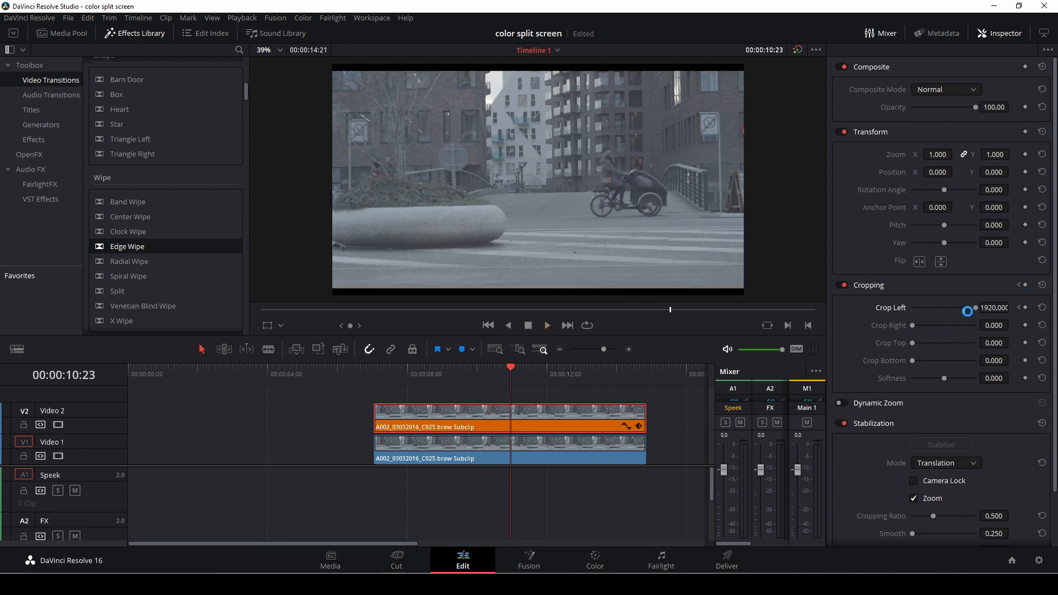
pyautogui.moveTo(977, 308); pyautogui.dragTo(908, 308)
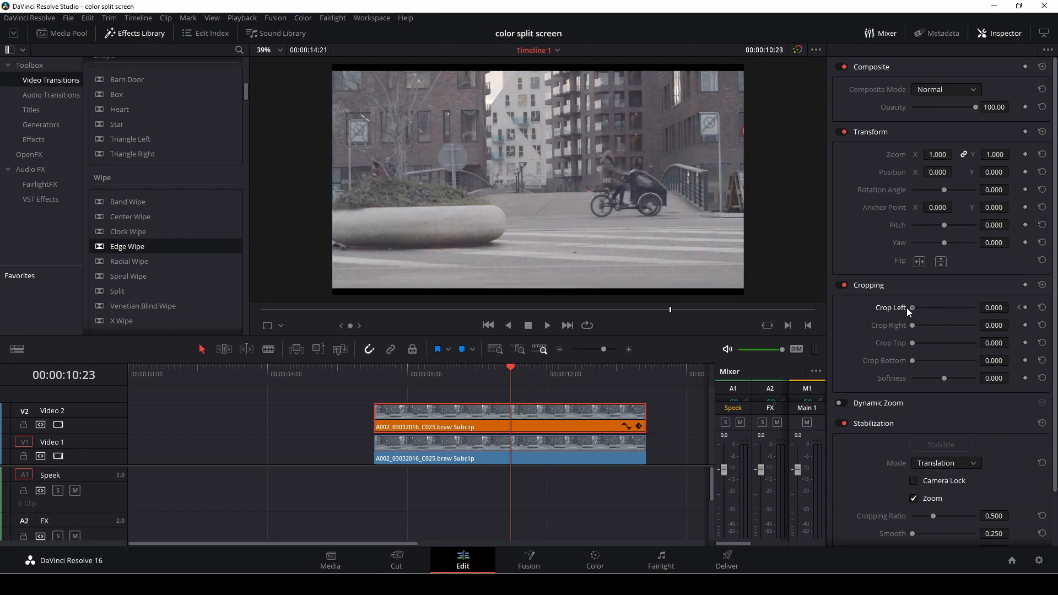
# Step: Play back the full Crop Left animation of the Video 2 clip from 00:00:07:01
pyautogui.click(377, 371)
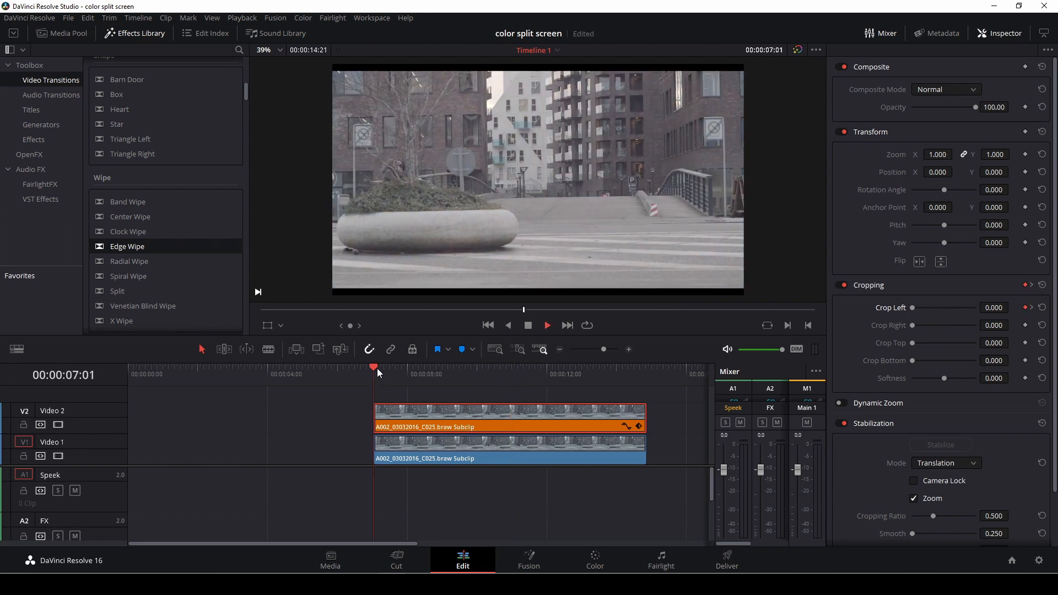
pyautogui.press('space')
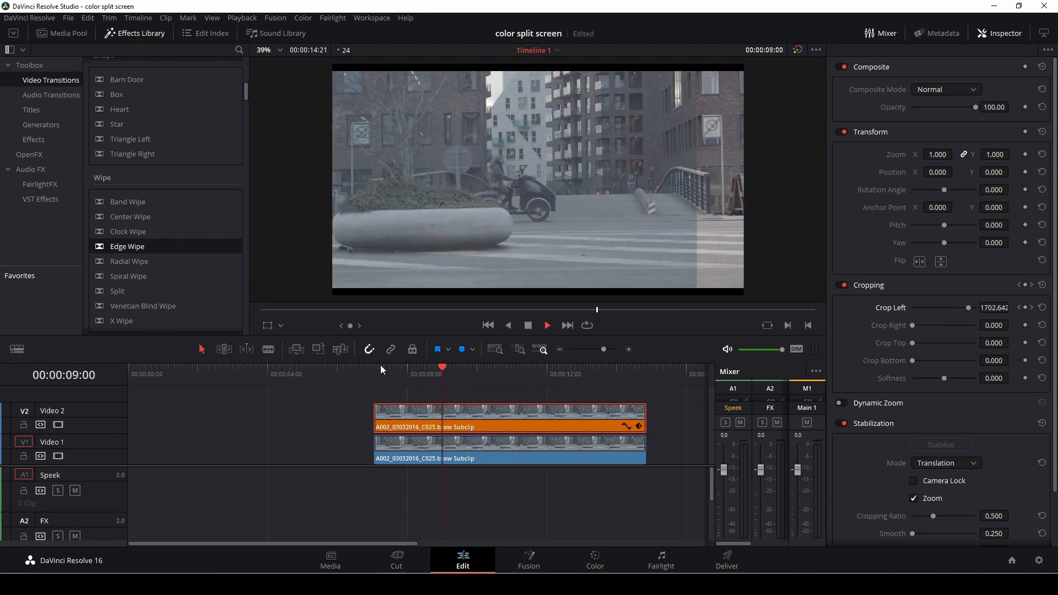